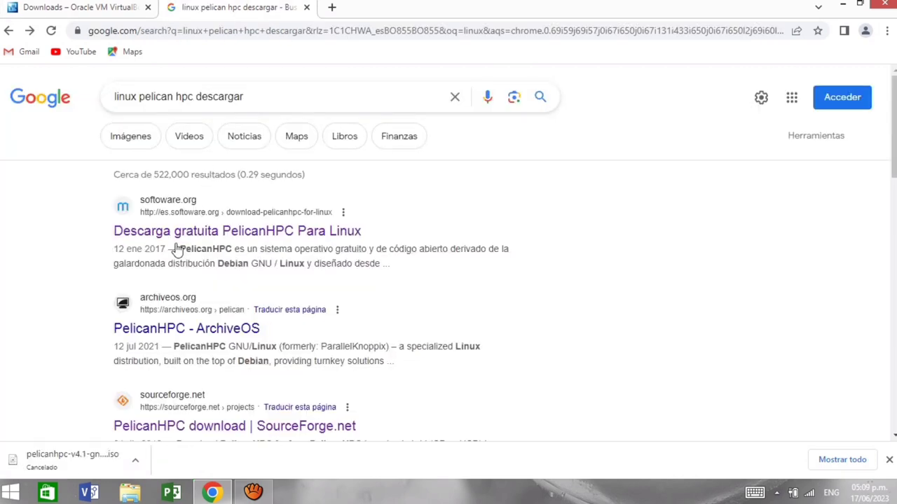
Step: Start downloading pelicanhpc-v4.1-gnome.iso from SourceForge's PelicanHPC page, then minimize Chrome
scroll(177, 251, down, 1)
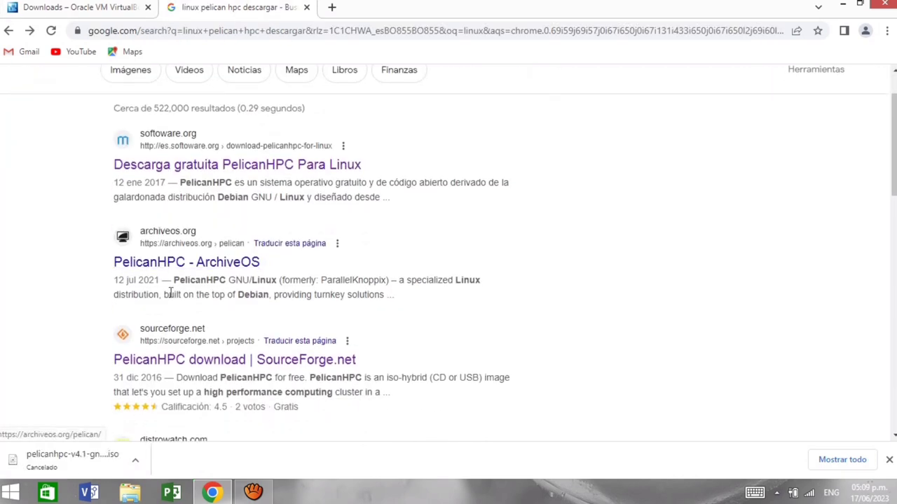
click(130, 361)
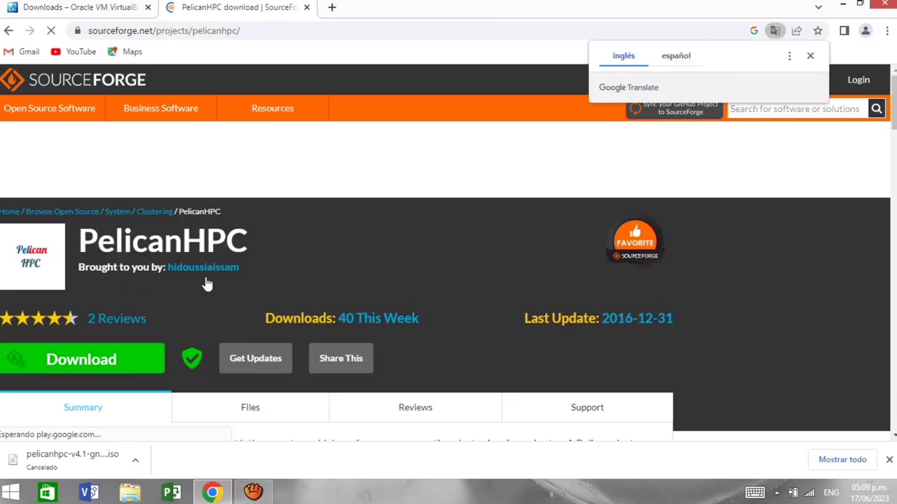
click(115, 357)
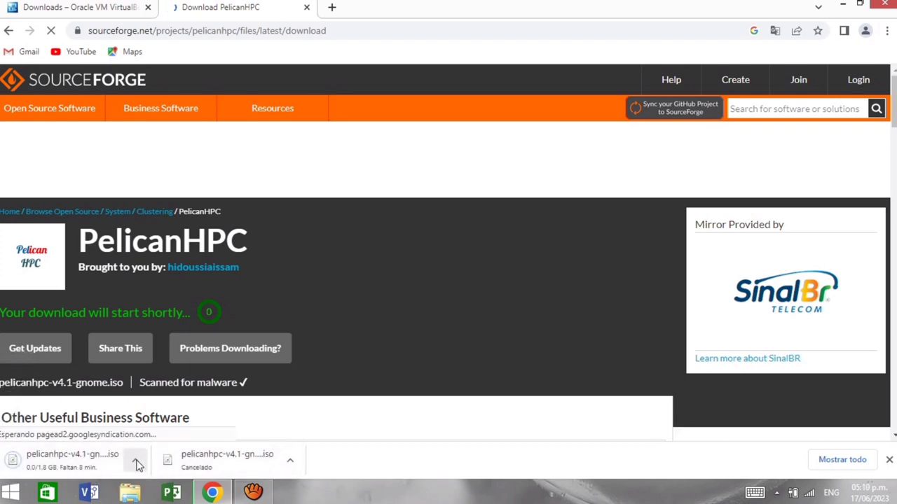
key(super+d)
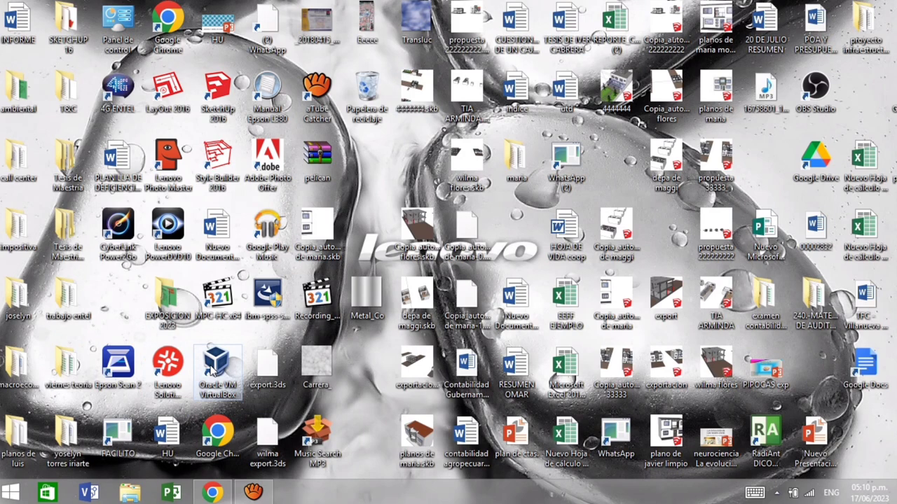
Step: Launch VirtualBox and begin a new virtual machine named pelican-cluster
click(210, 371)
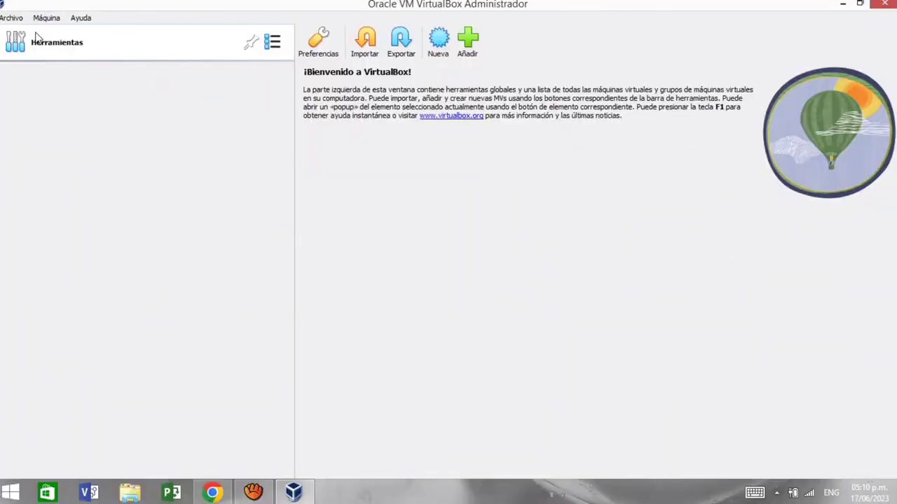
click(437, 42)
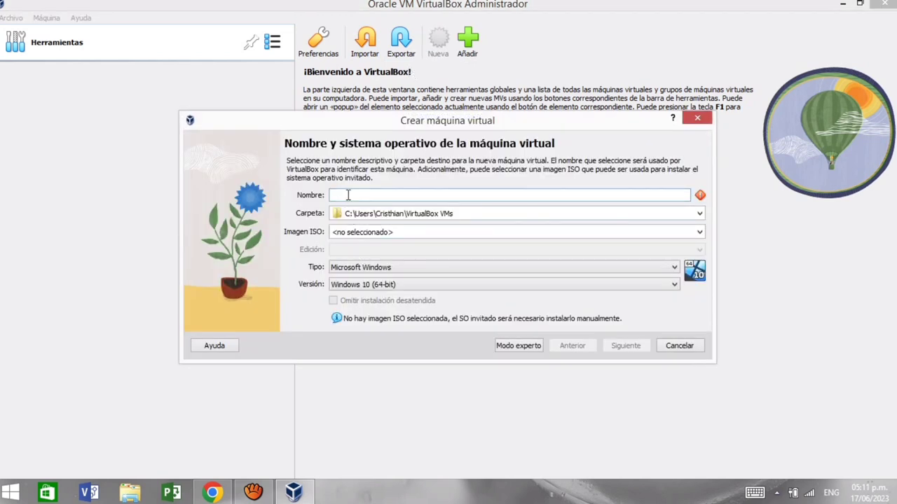
text(pelican-)
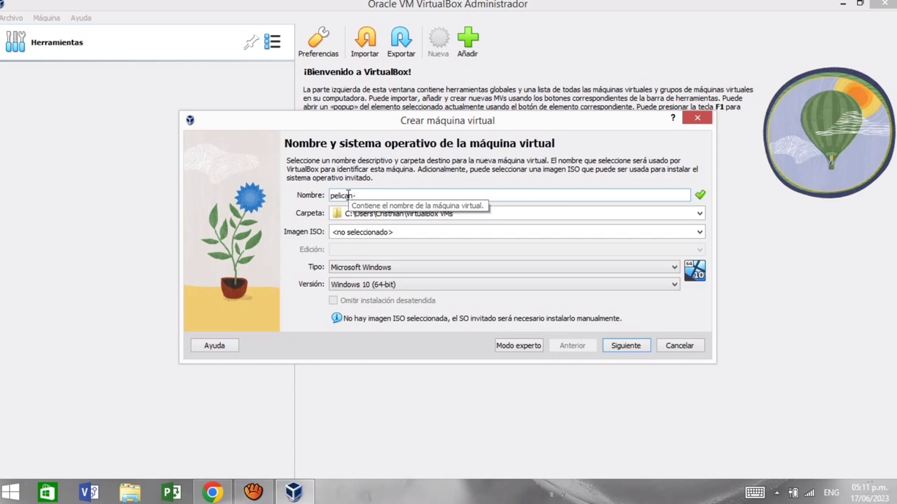
text(cluster)
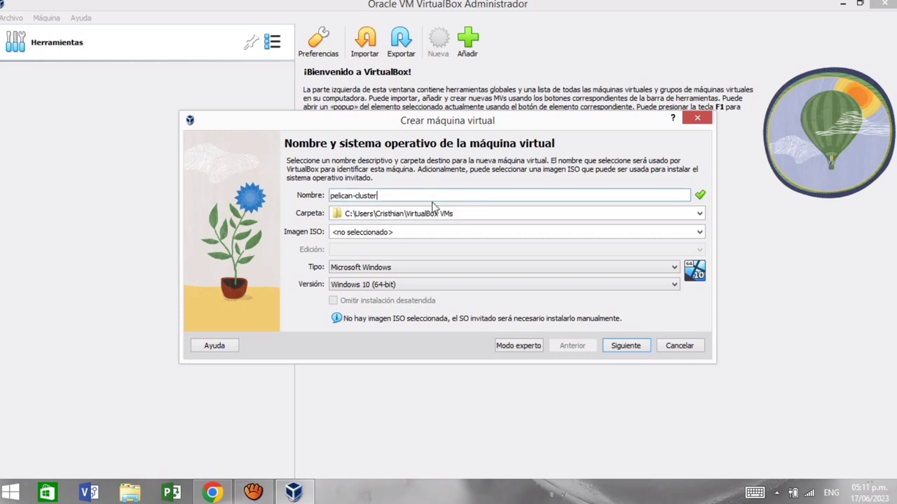
Step: Set the machine's type to Linux and version to Debian (64-bit)
click(362, 267)
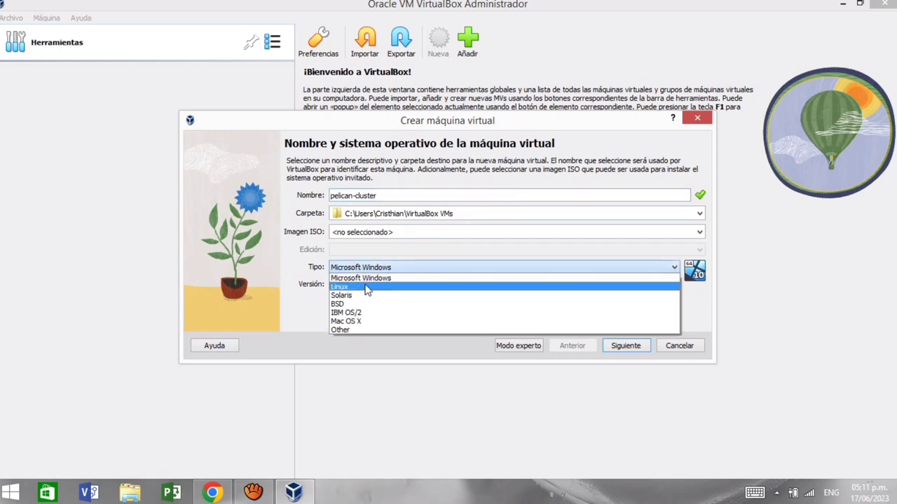
click(366, 286)
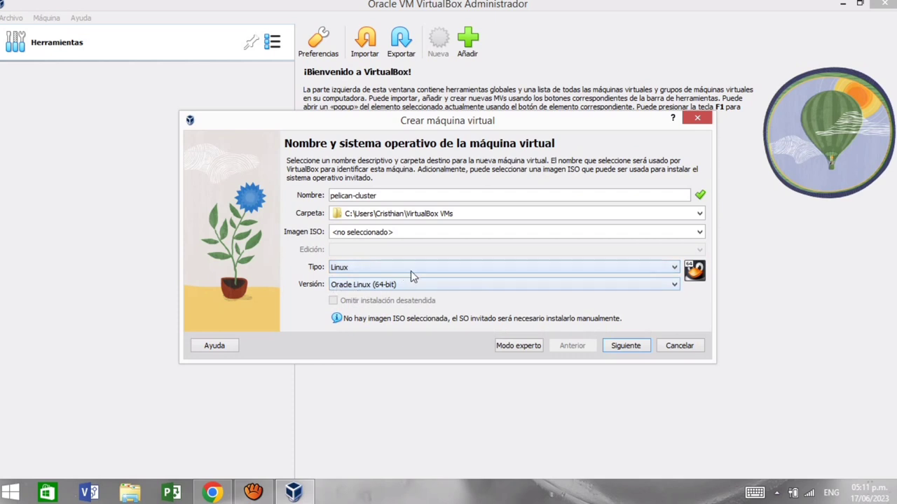
click(651, 286)
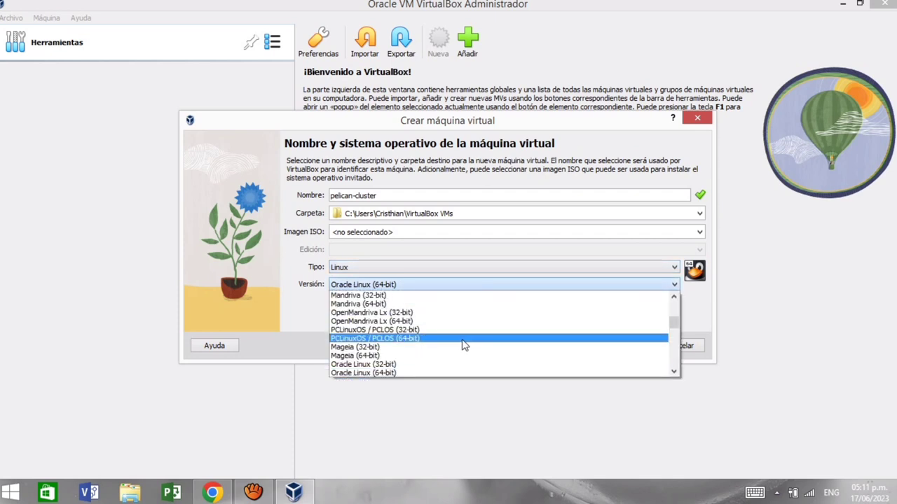
scroll(517, 344, up, 10)
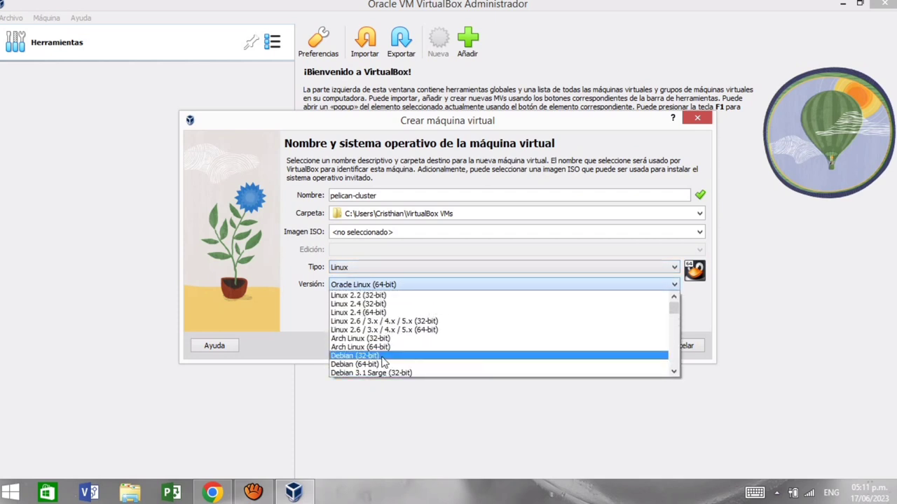
click(350, 365)
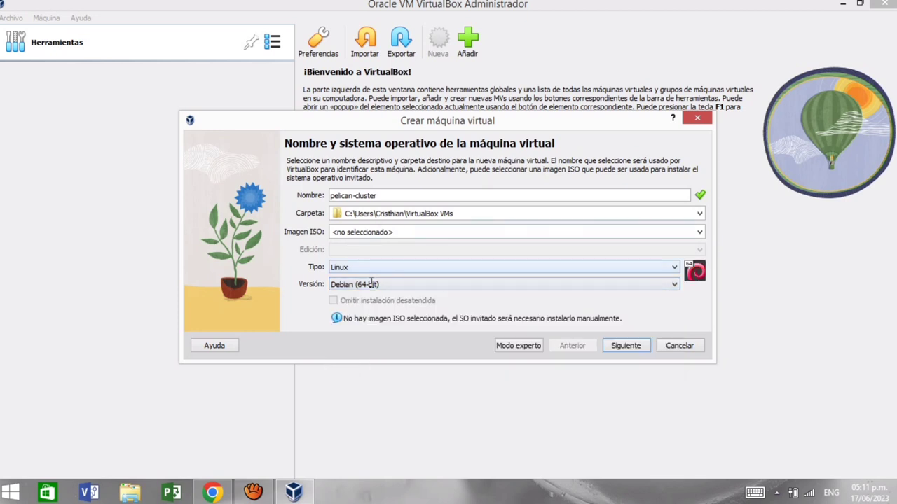
Step: Keep 2048 MB memory and 1 CPU, shrink the disk to 12.17 GB, and create pelican-cluster
click(626, 346)
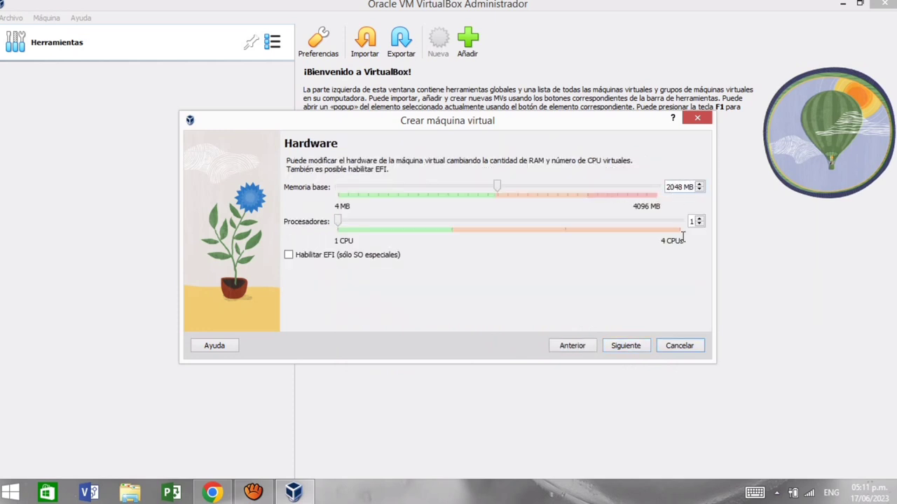
click(620, 350)
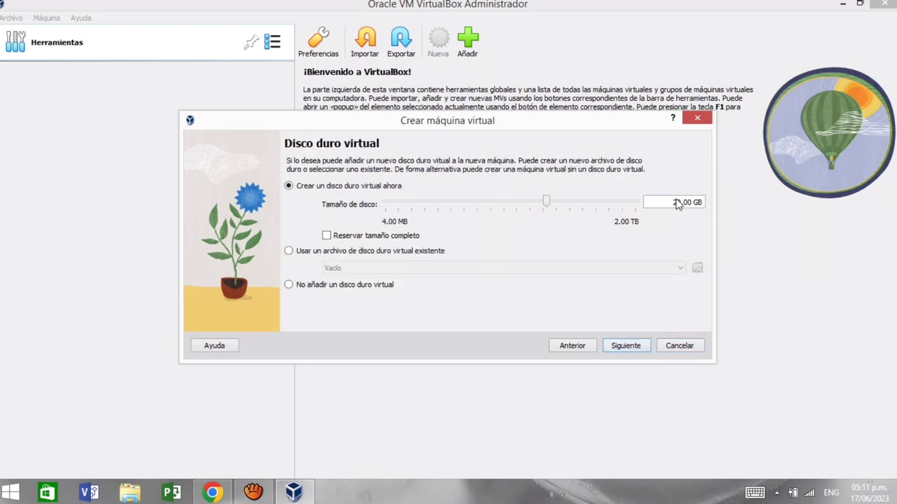
mouse_move(541, 204)
mouse_down()
mouse_move(525, 207)
mouse_move(537, 211)
mouse_up()
click(617, 350)
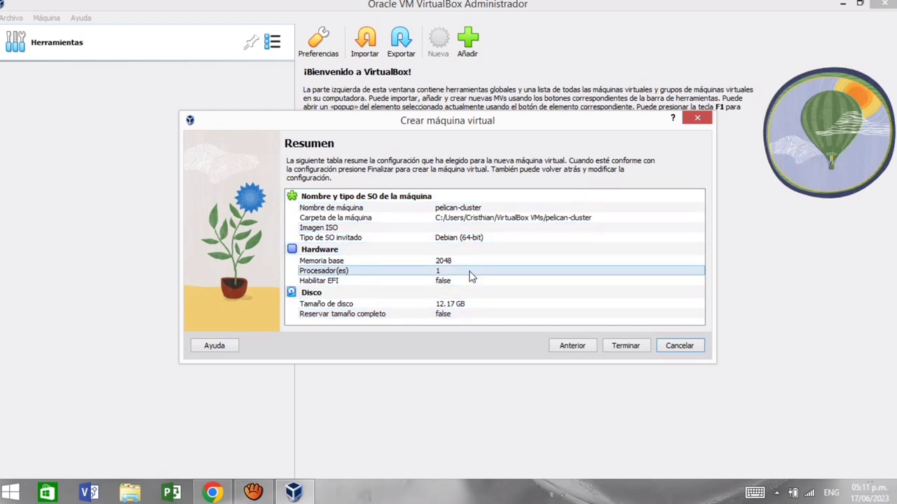
click(635, 349)
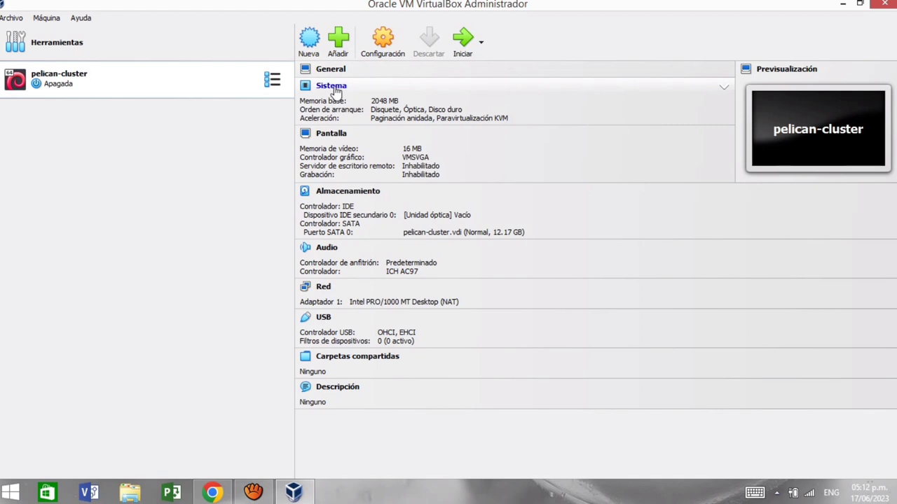
Step: In pelican-cluster's storage settings, add an IDE optical drive holding pelicanhpc-v4.1-gnome.iso
click(334, 87)
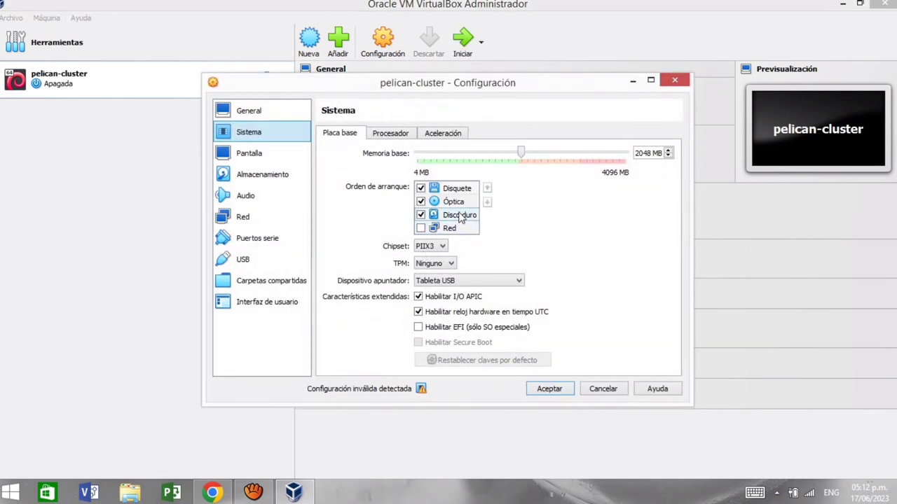
click(252, 175)
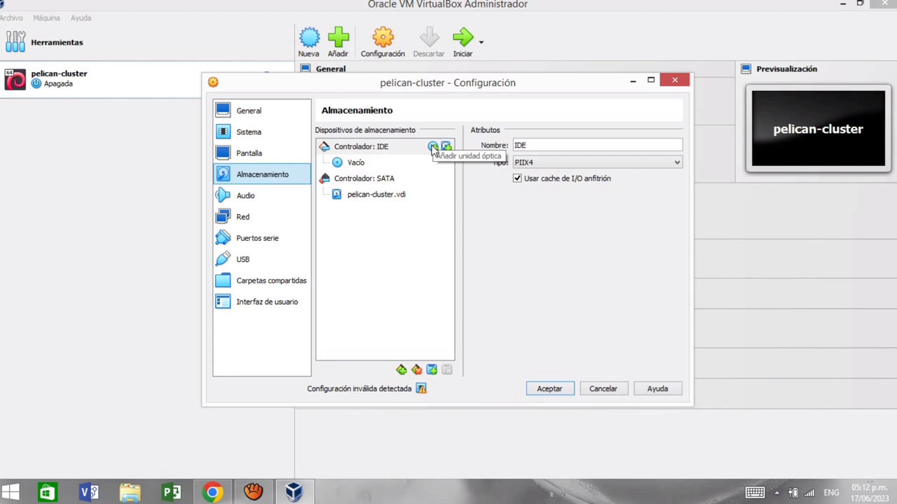
click(433, 147)
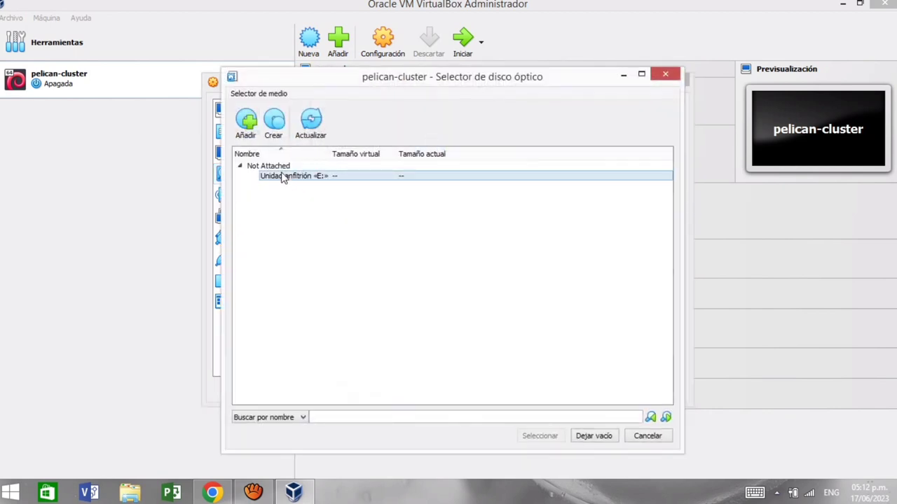
click(247, 133)
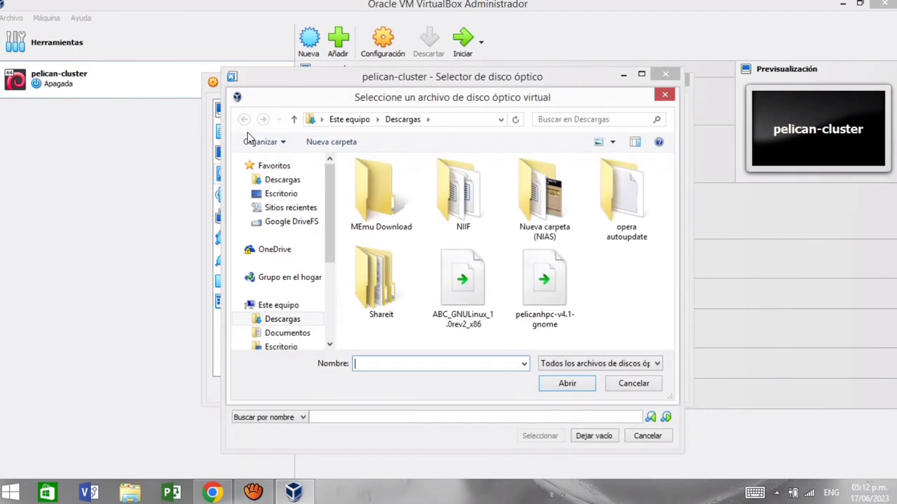
click(553, 302)
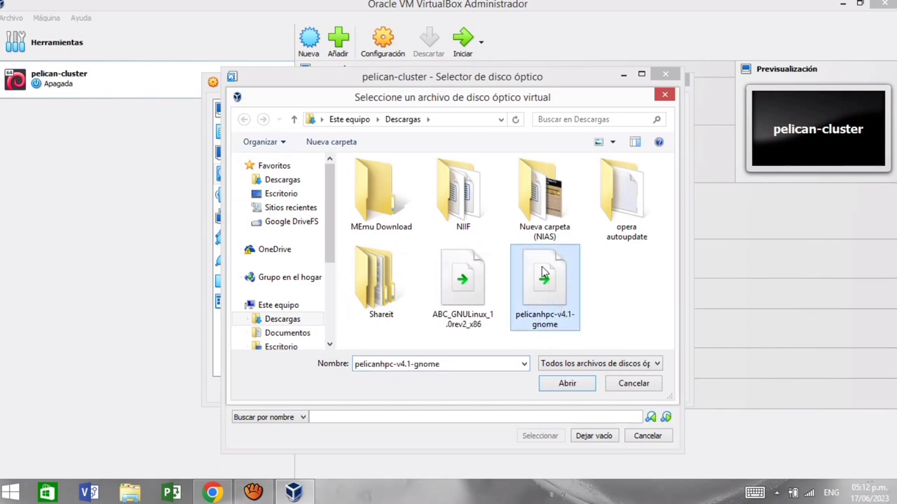
click(574, 387)
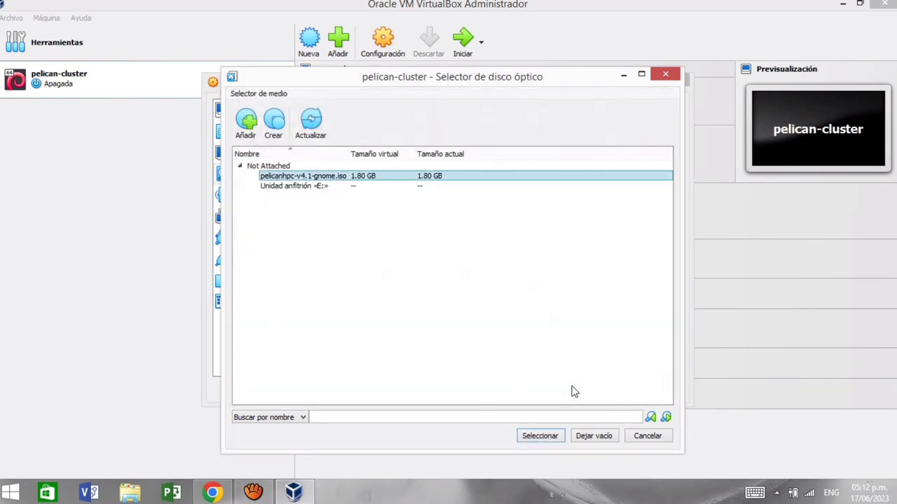
click(560, 440)
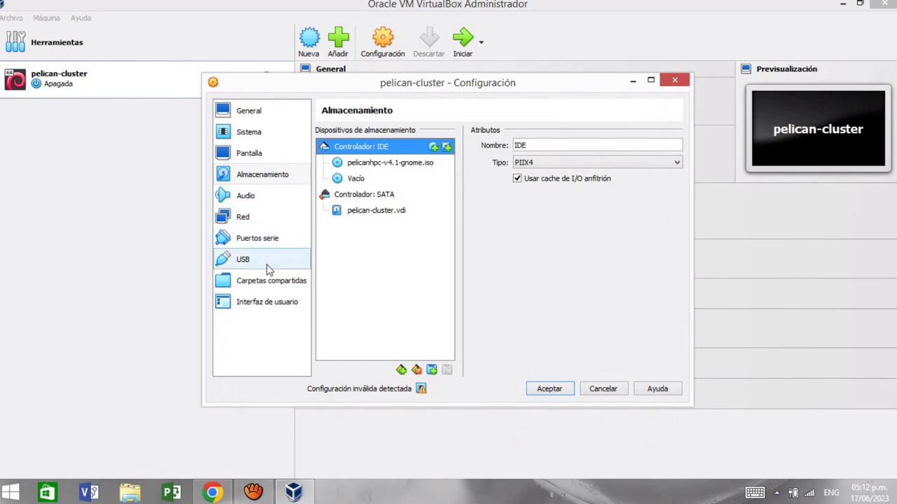
Step: Put adapter 1 on internal network intnet as PCnet-FAST III (Am79C973) and save
click(260, 217)
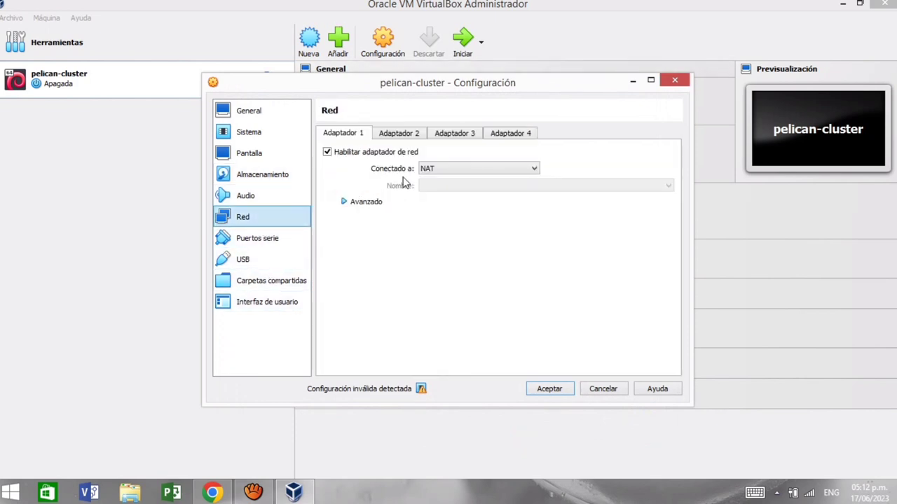
click(534, 170)
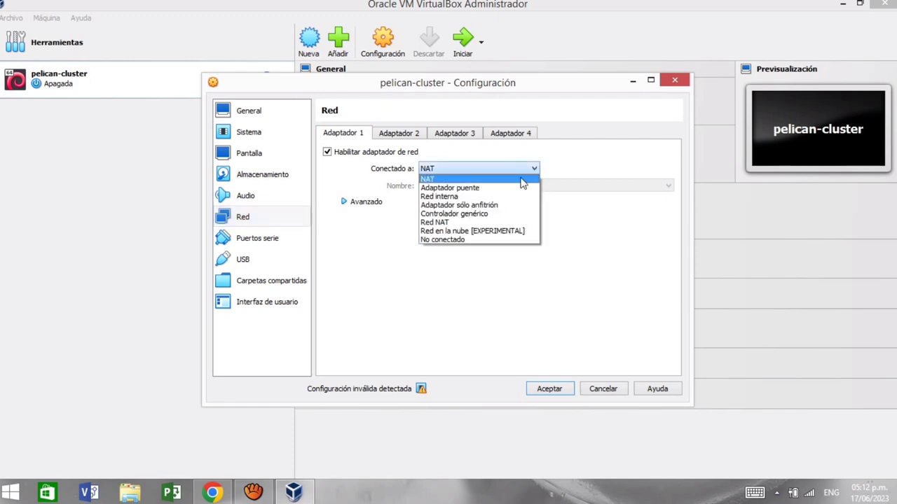
click(477, 198)
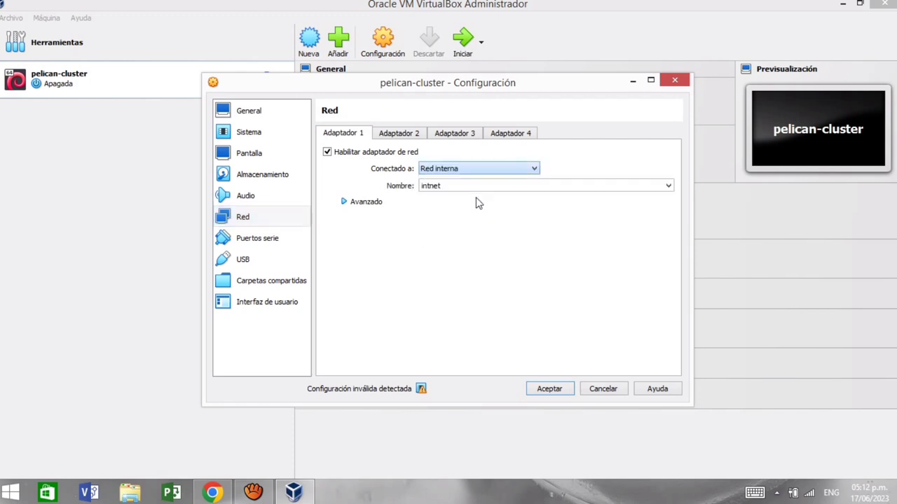
click(367, 202)
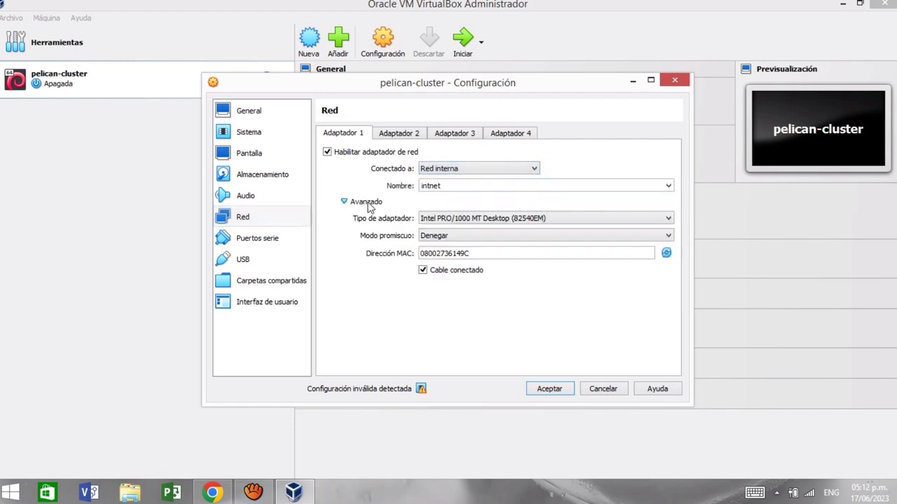
click(435, 218)
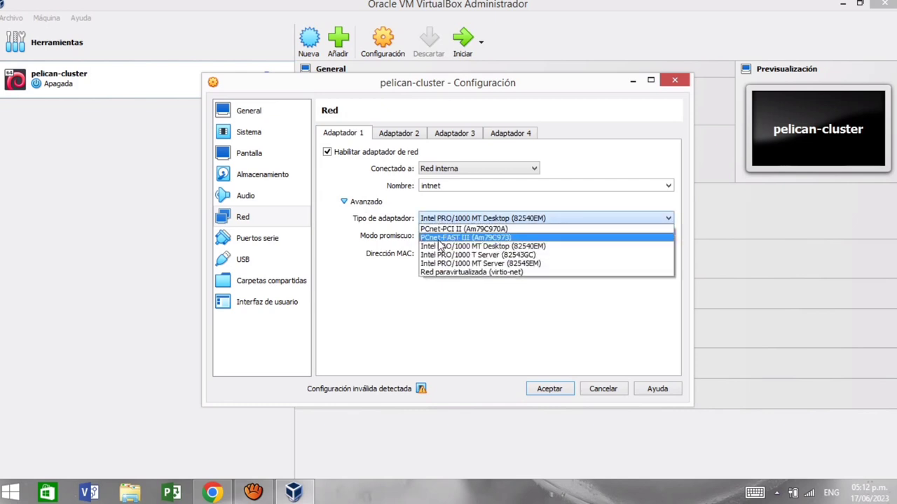
click(465, 238)
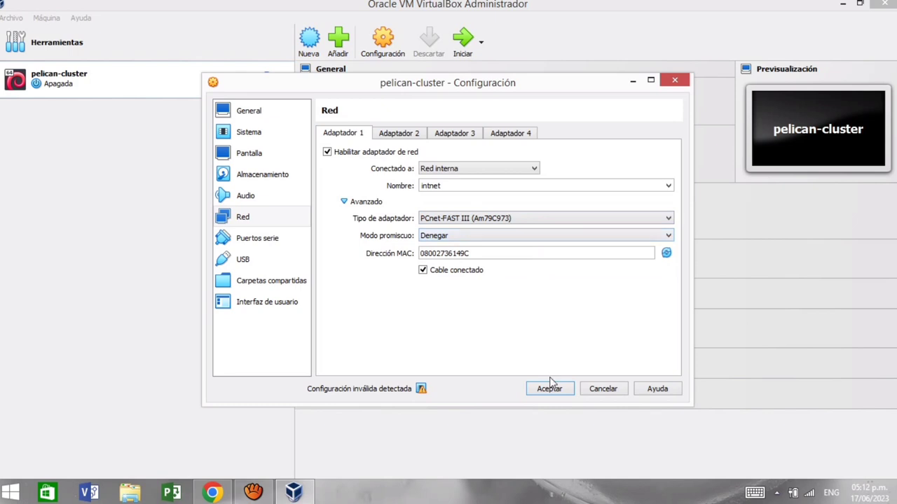
click(551, 390)
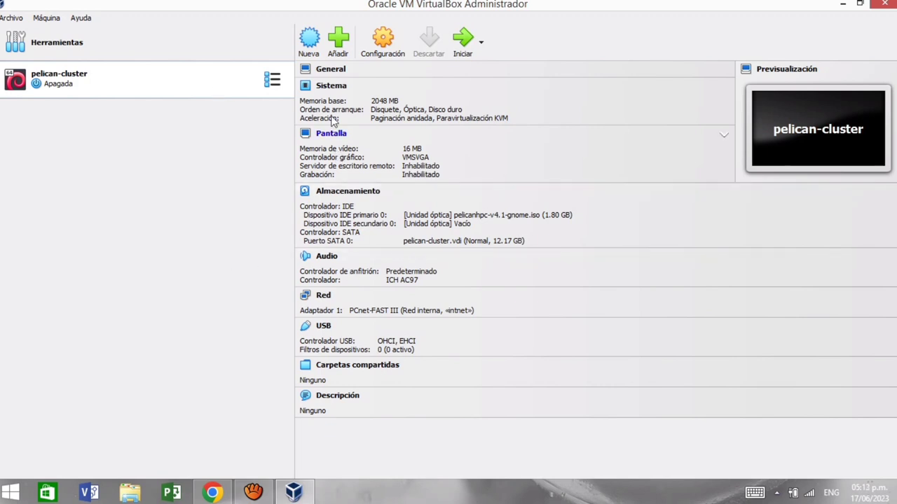
Step: Start pelican-cluster and boot the default Live (amd64) menu entry
click(467, 35)
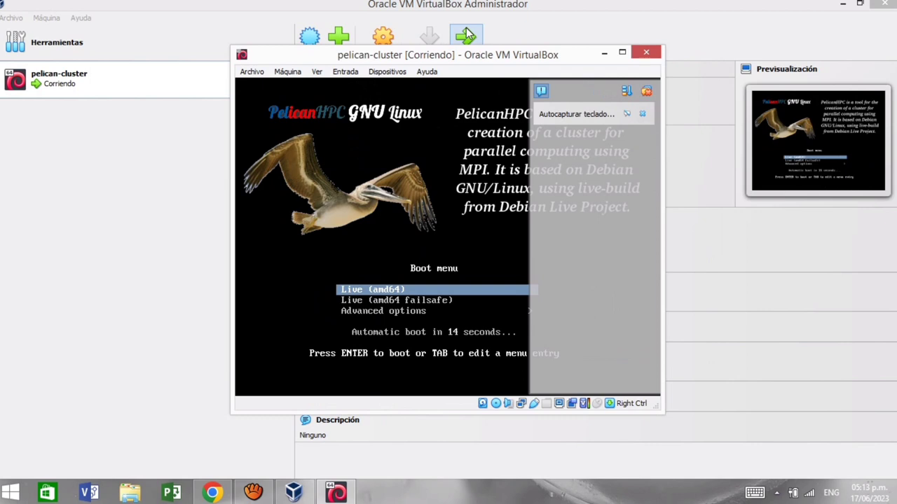
key(Return)
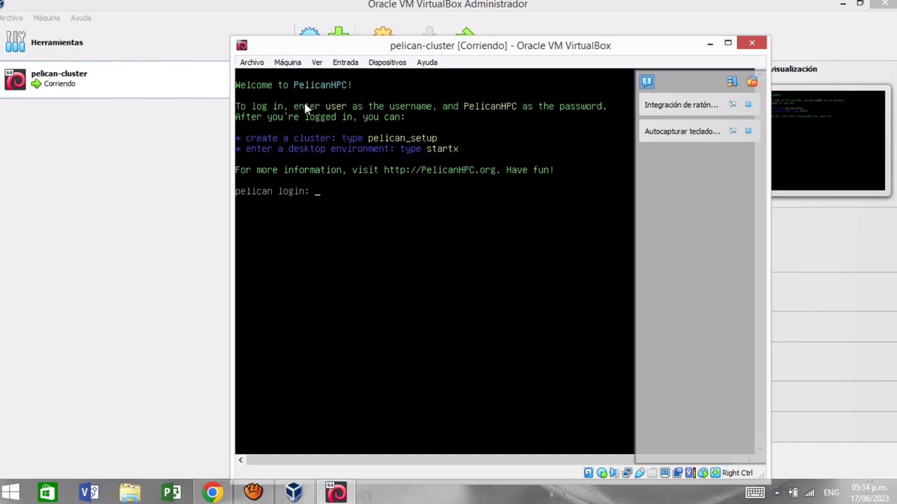
Step: Log in to PelicanHPC as 'user' with the account password
text(user)
key(Return)
text(PelicanHPC)
key(Return)
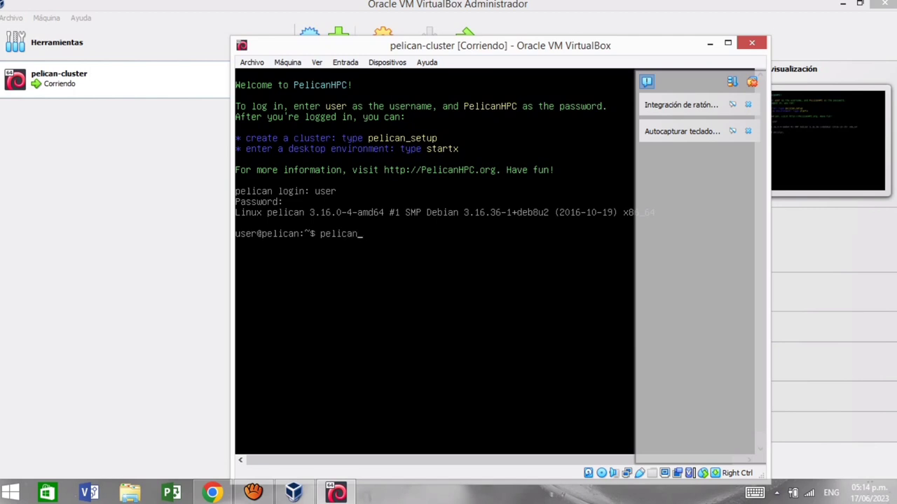
Step: Run pelican_setup, then minimize the VM window
text(_setup)
key(Return)
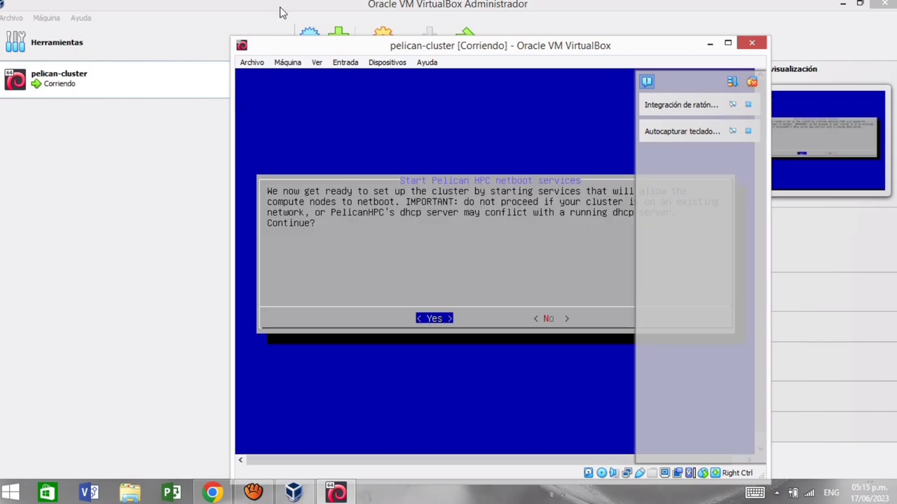
click(710, 45)
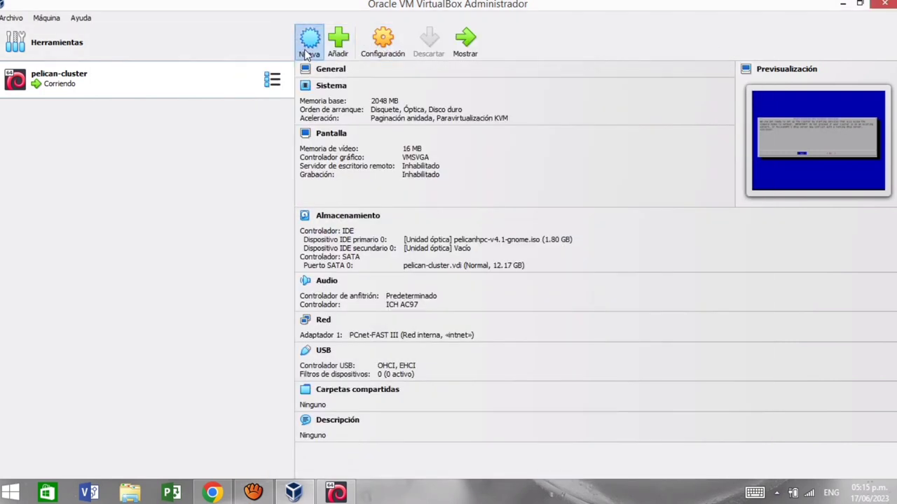
Step: Begin a new VM named cluster-nodo1 with type Linux, version Debian (64-bit)
click(309, 44)
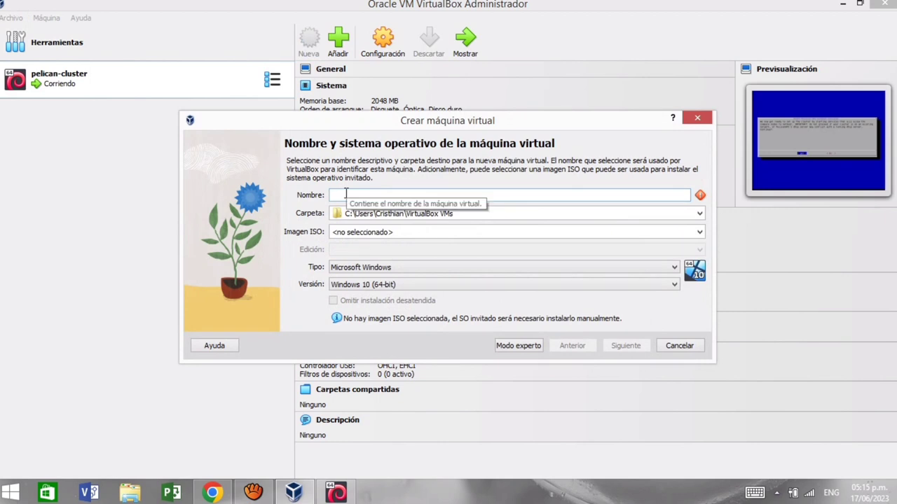
text(cluster-nodo1)
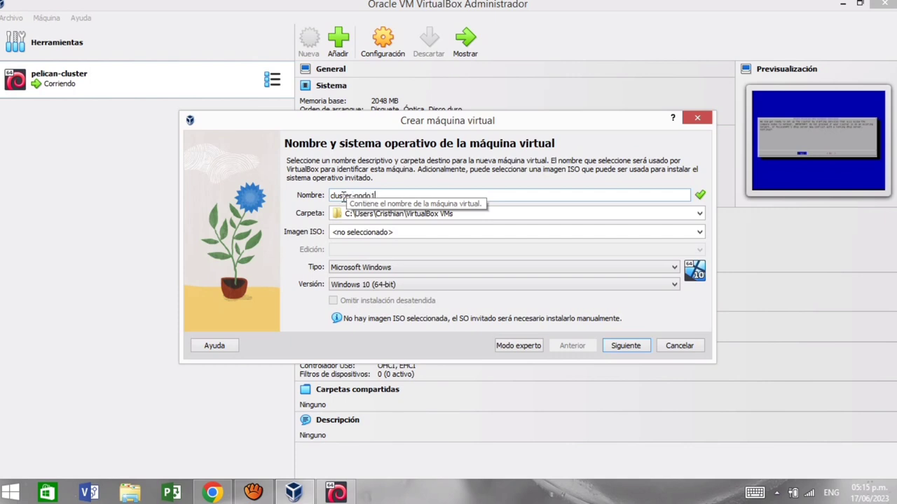
click(373, 267)
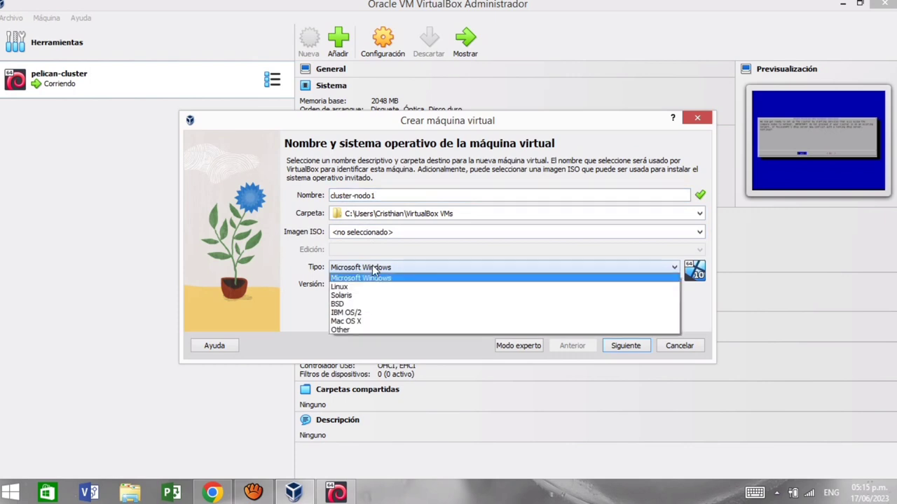
click(370, 288)
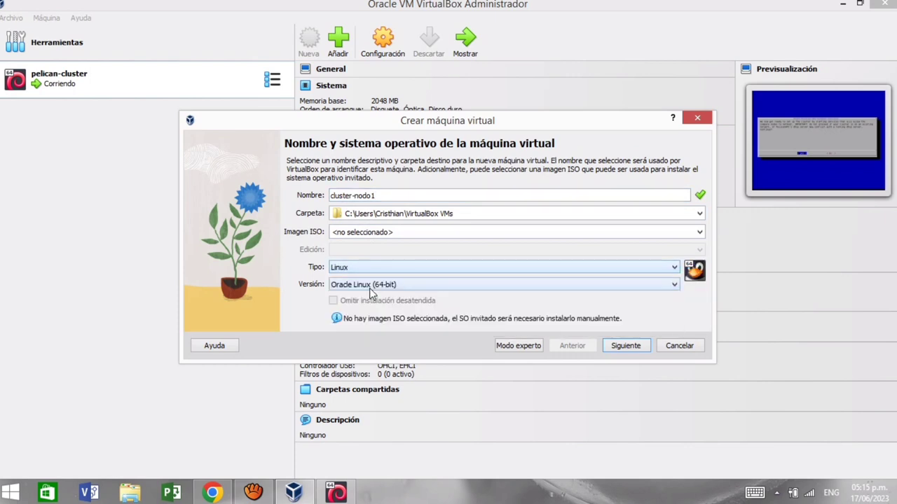
click(358, 284)
scroll(360, 310, up, 12)
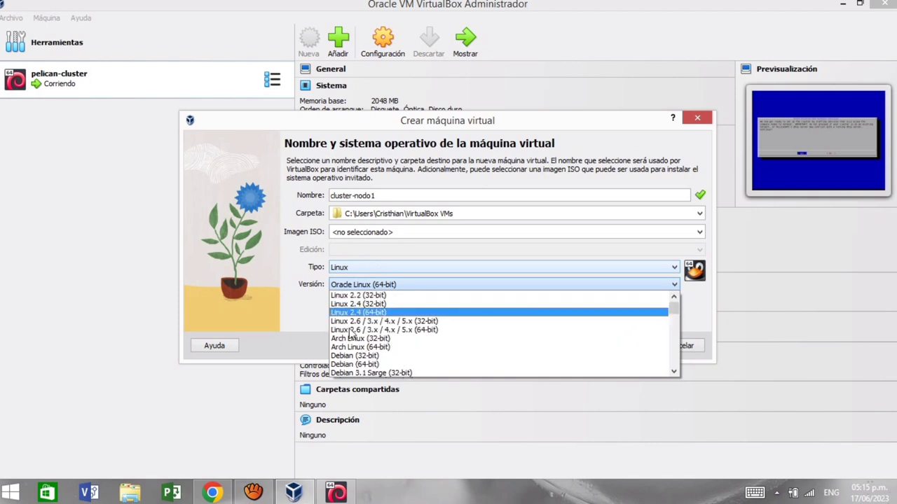
click(367, 365)
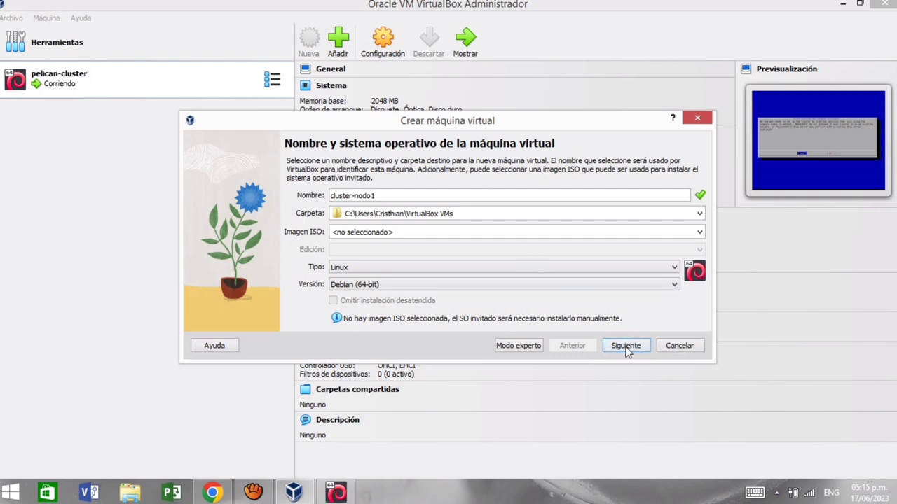
Step: Give cluster-nodo1 512 MB memory and an 8.13 GB disk, then finish creating it
click(627, 347)
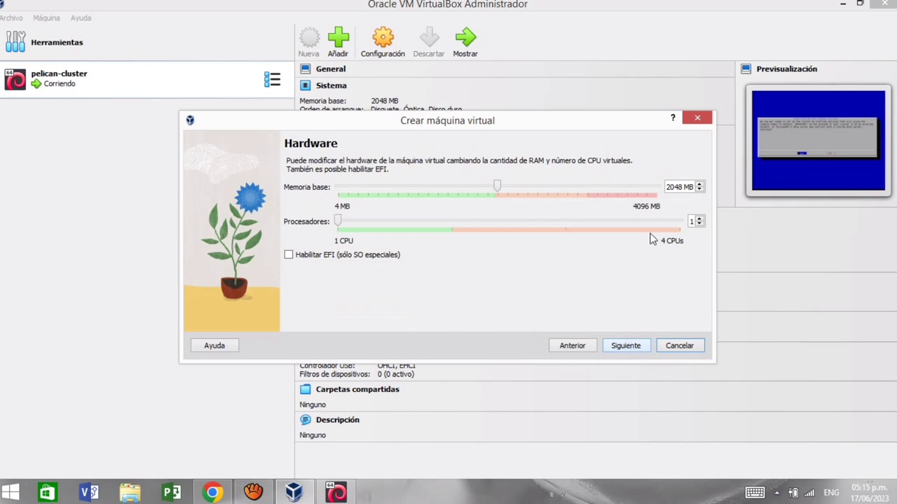
drag(497, 189, 379, 186)
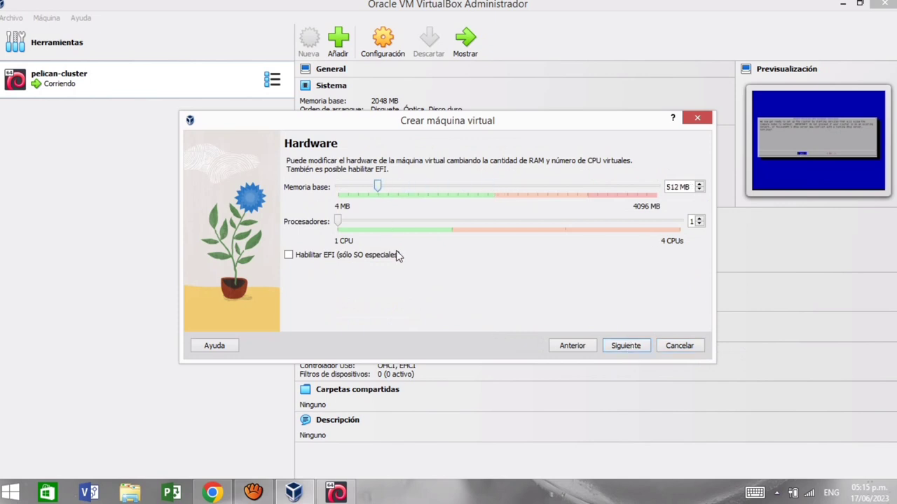
click(625, 346)
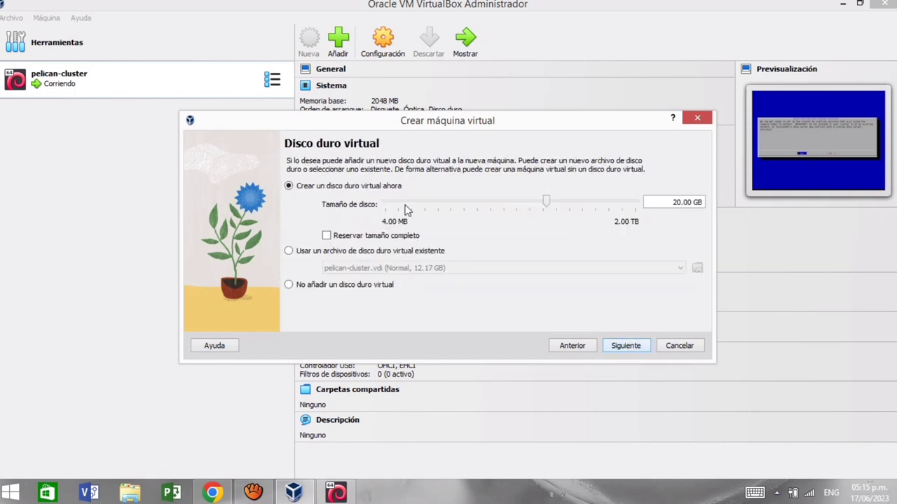
drag(547, 202, 531, 207)
click(617, 349)
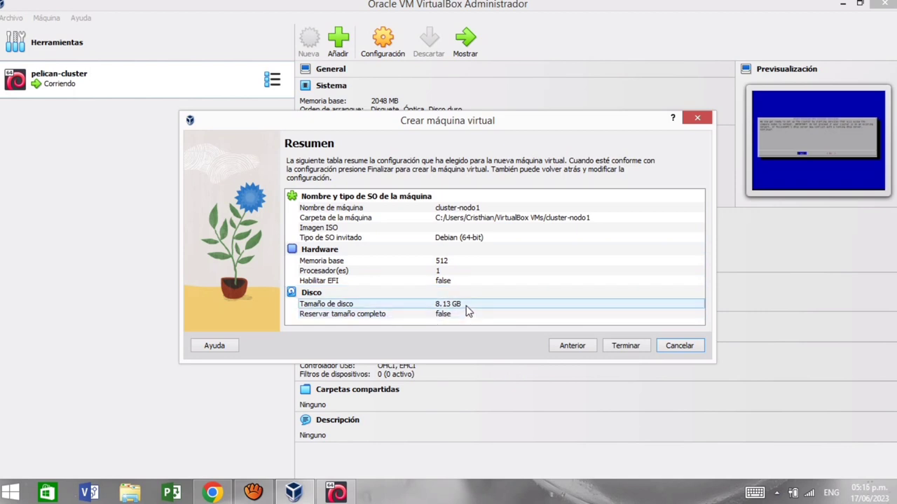
click(620, 346)
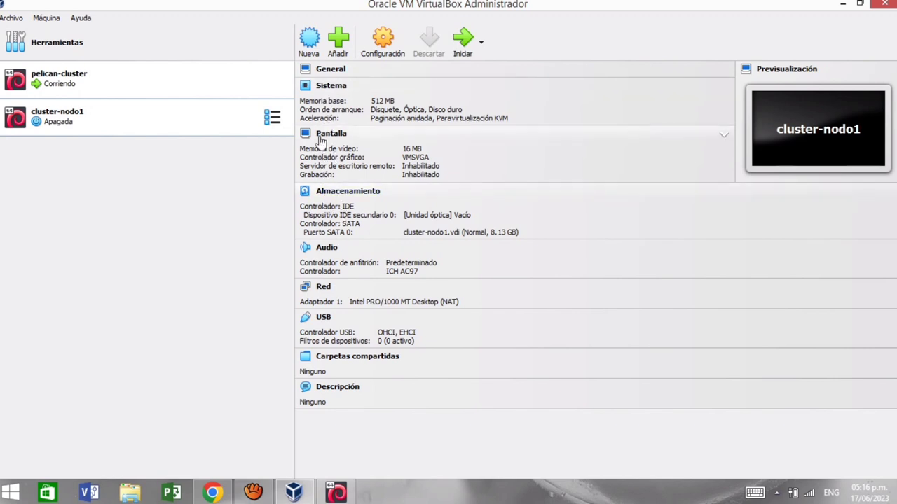
Step: Make cluster-nodo1 boot only from the network, disabling floppy, optical and hard disk
click(319, 92)
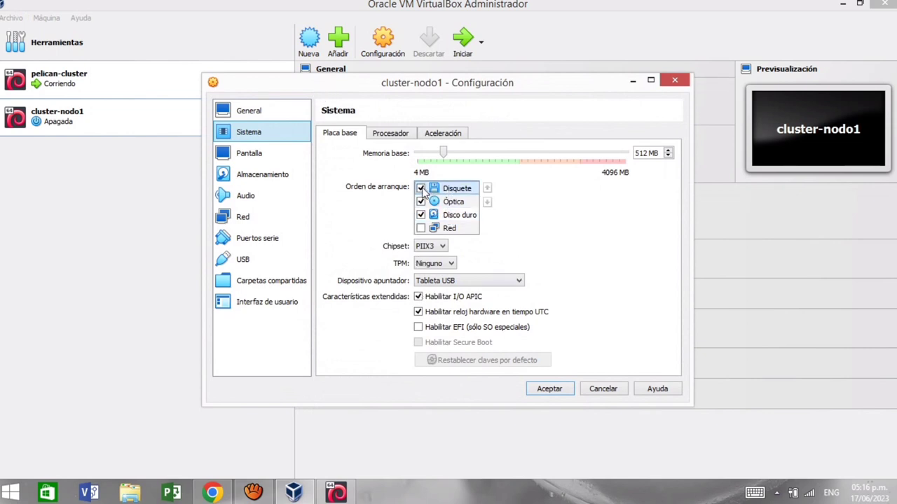
click(421, 188)
click(420, 202)
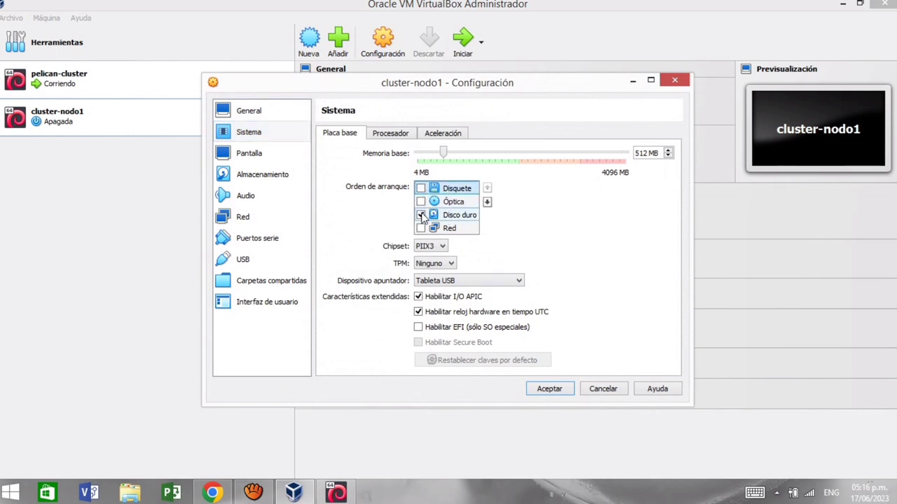
click(421, 215)
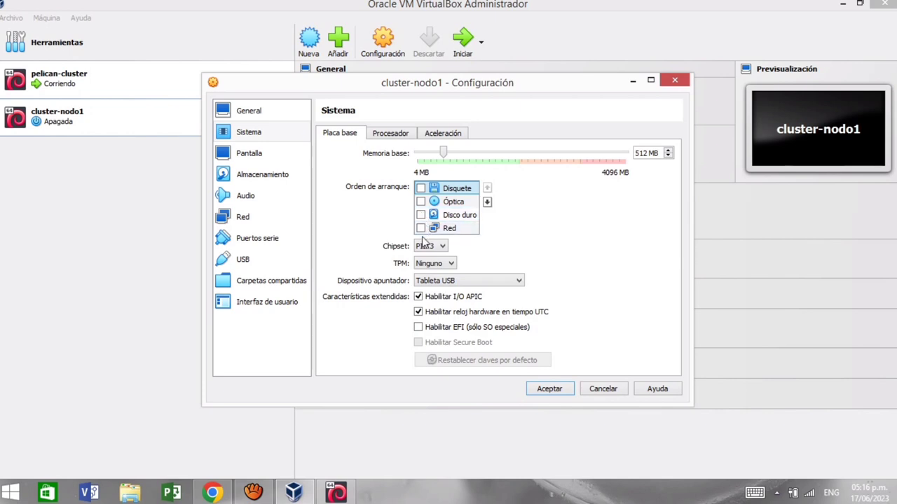
click(420, 228)
Step: Attach its adapter to internal network intnet as PCnet-FAST III and save the settings
click(242, 216)
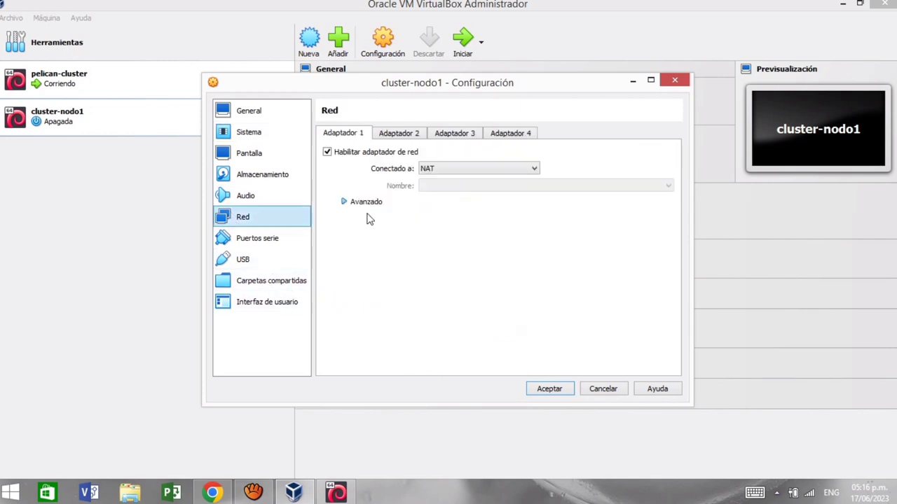
click(451, 169)
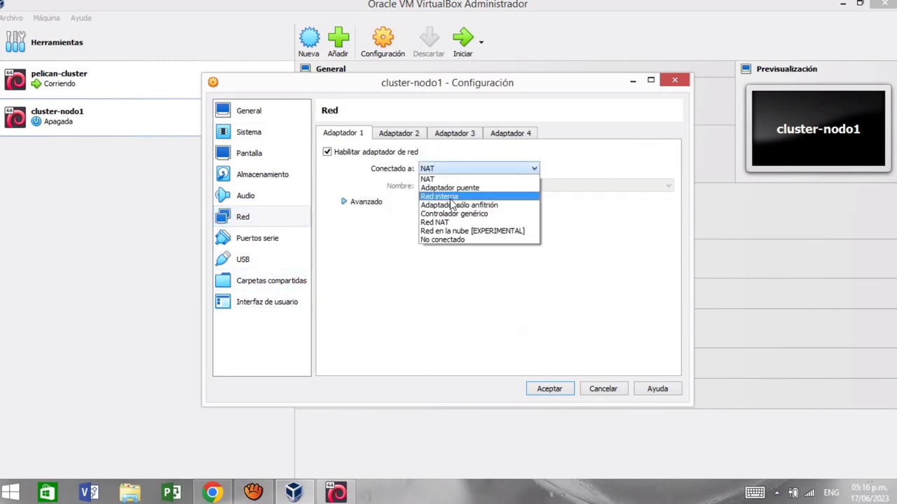
click(451, 196)
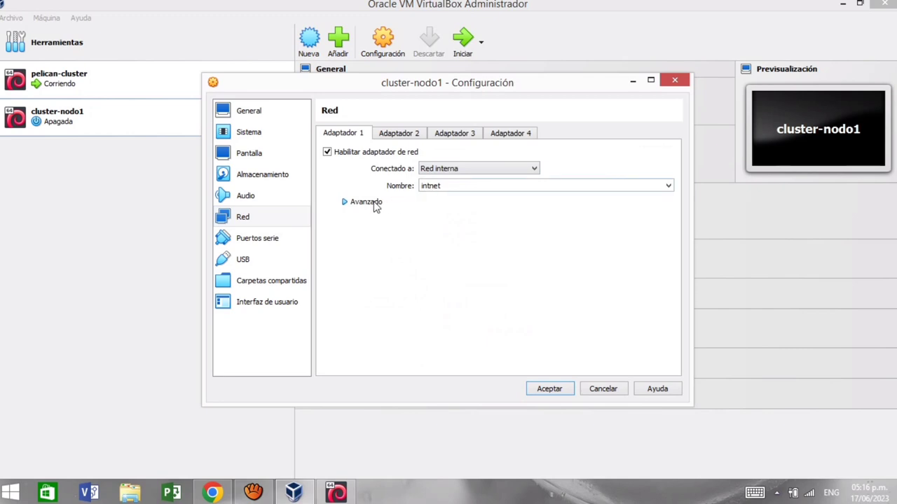
click(375, 203)
click(463, 220)
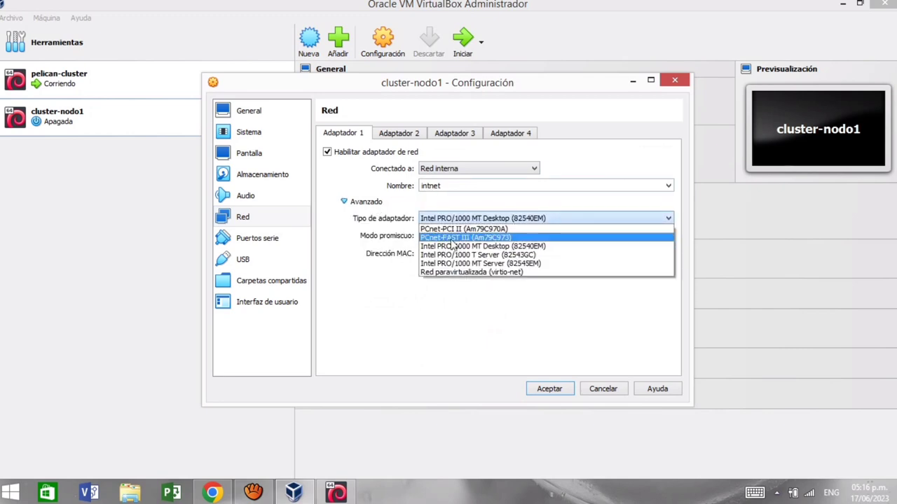
click(449, 242)
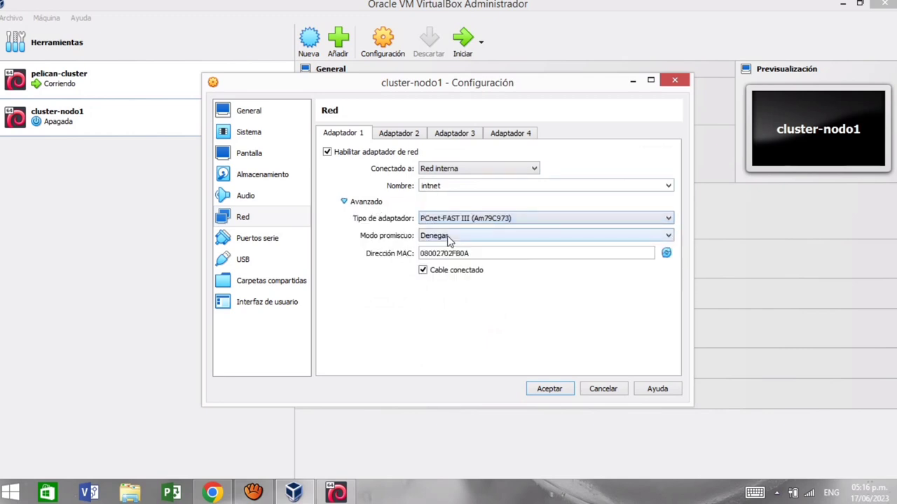
click(549, 389)
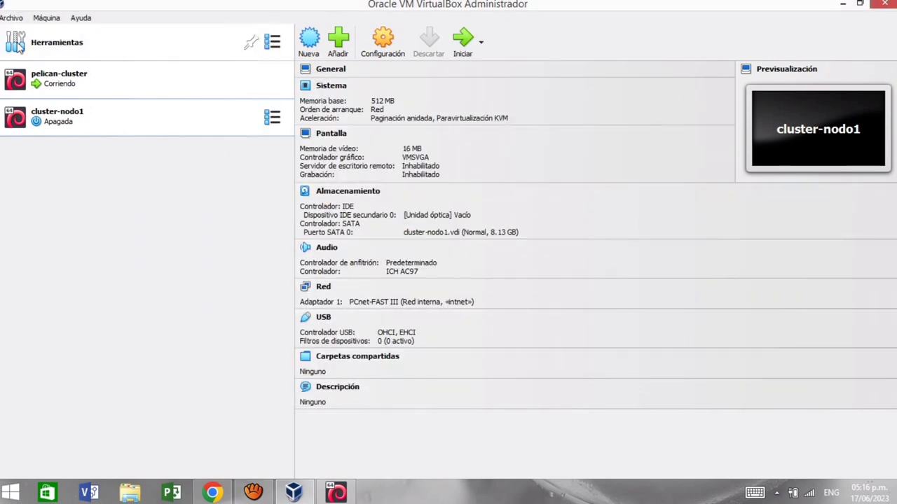
Step: Begin a new VM named cluster-nodo2 with type Linux, version Debian (64-bit)
click(311, 43)
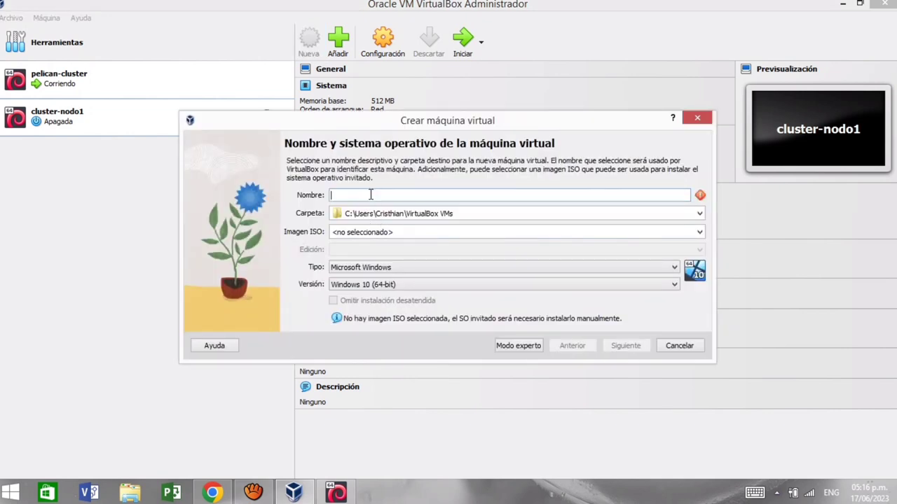
text(cluster)
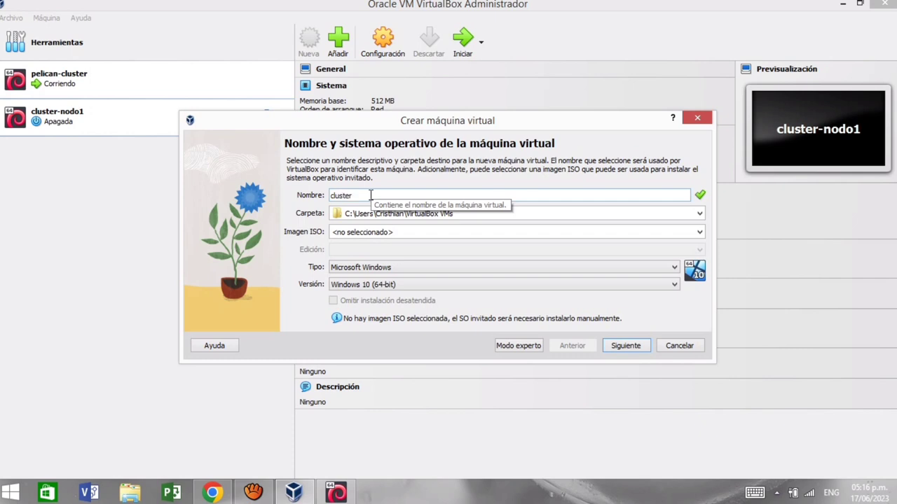
text(-nodo2)
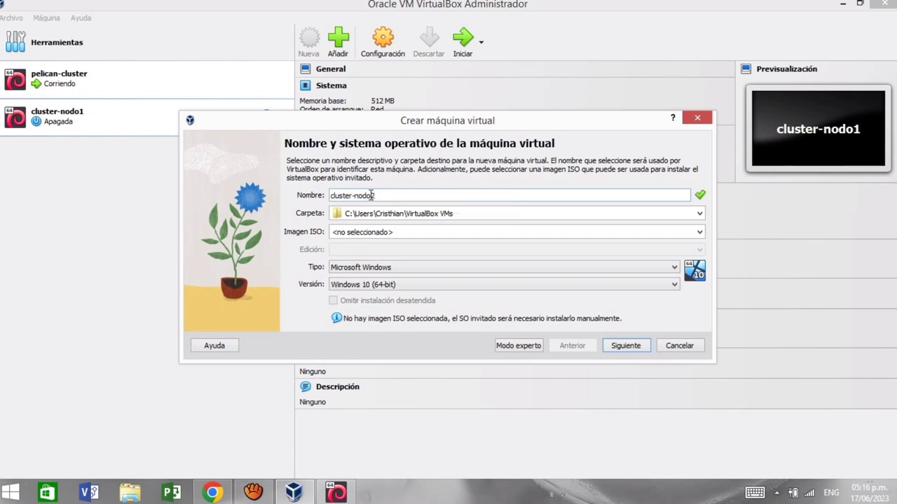
click(384, 266)
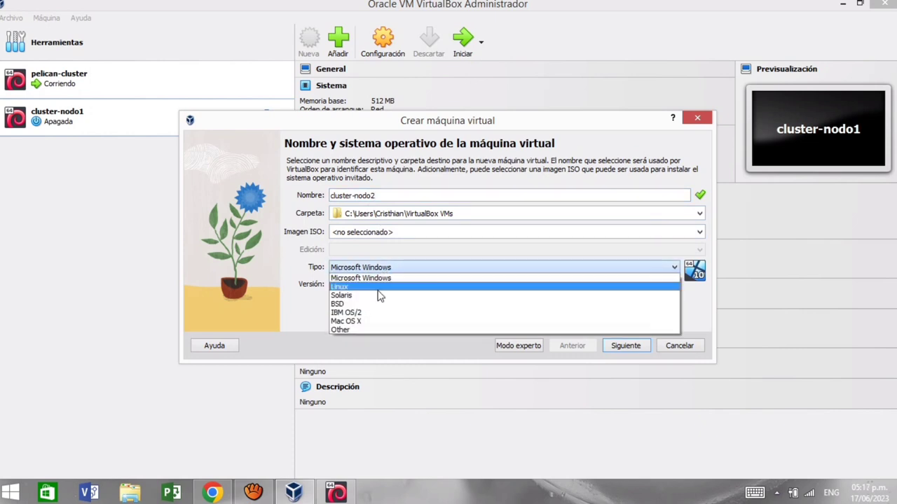
click(382, 288)
click(378, 285)
scroll(377, 305, up, 12)
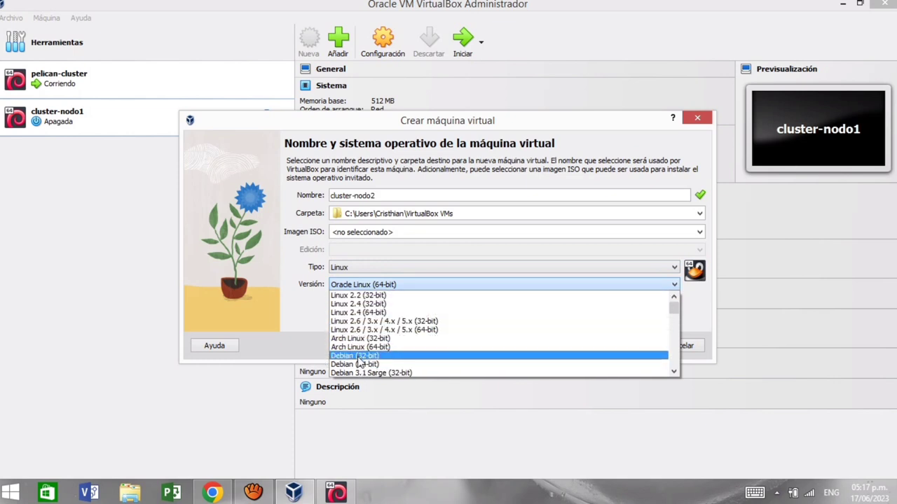
click(358, 364)
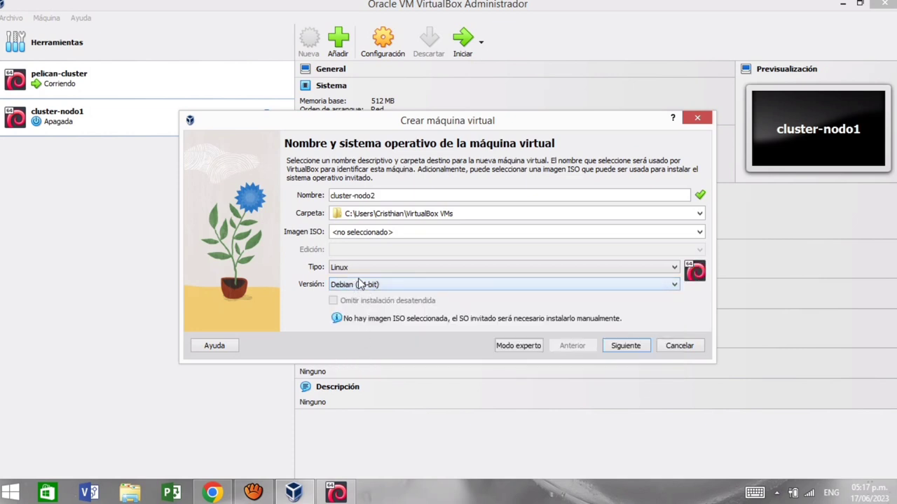
Step: Give cluster-nodo2 512 MB memory and an 8.53 GB disk, then create it
click(640, 347)
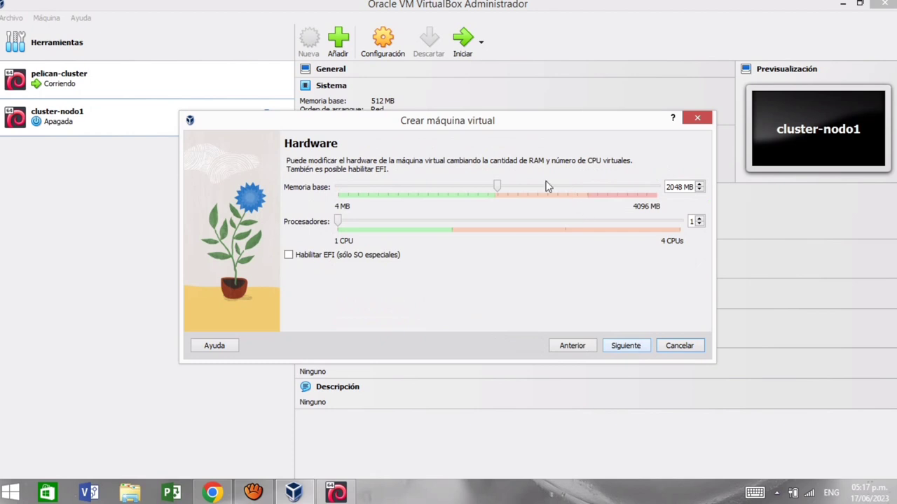
drag(497, 188, 379, 186)
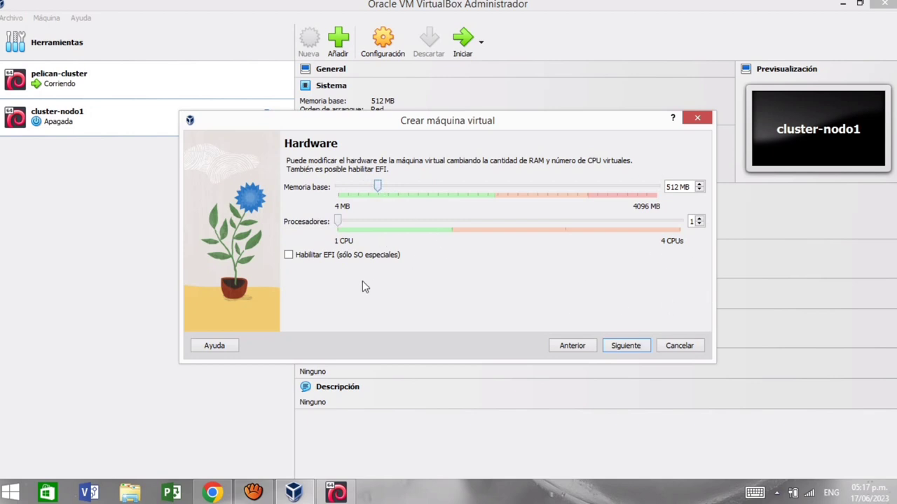
click(617, 351)
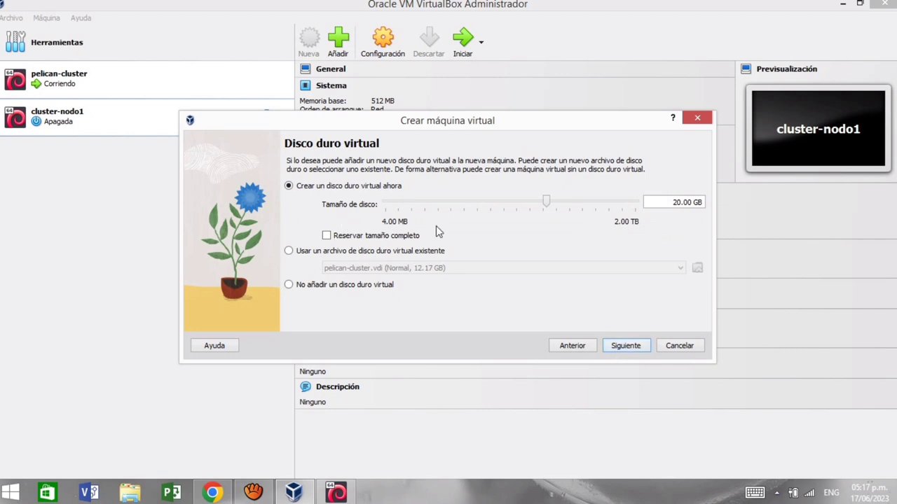
mouse_move(545, 202)
mouse_down()
mouse_move(515, 201)
mouse_move(532, 209)
mouse_up()
click(624, 347)
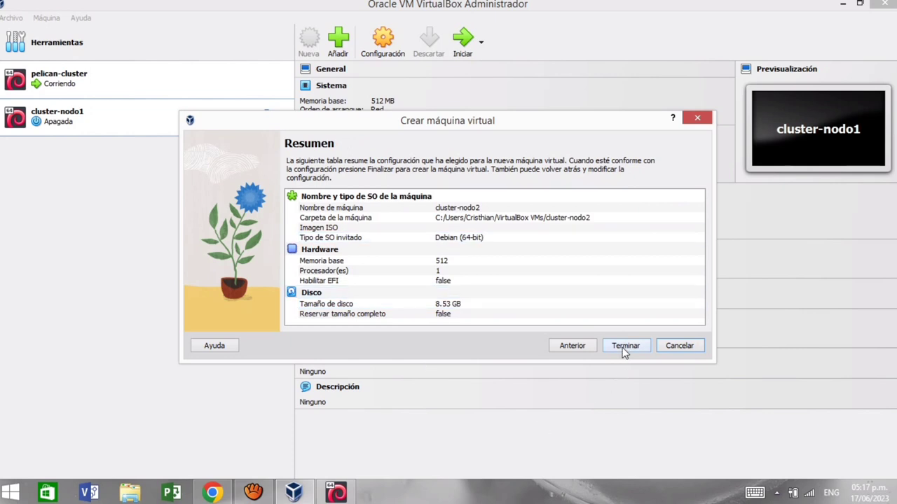
click(624, 346)
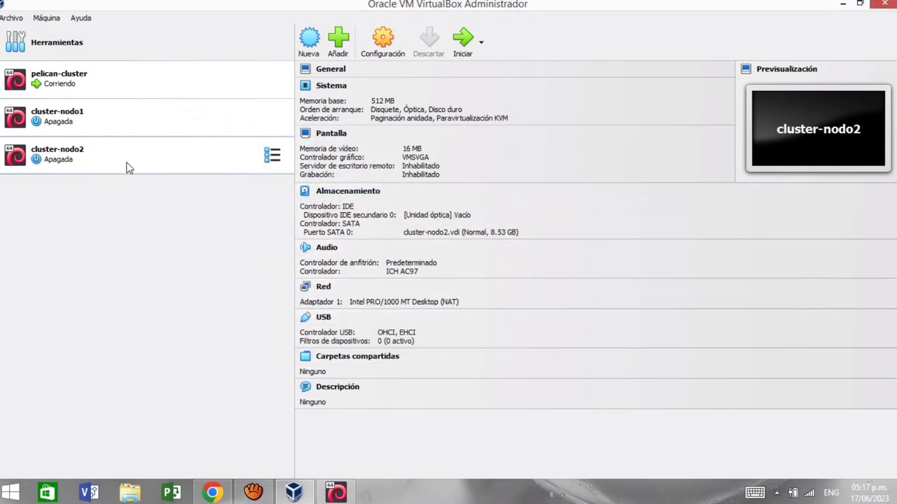
Step: Set cluster-nodo2's boot order to network only, unchecking floppy, optical drive and hard disk
click(329, 91)
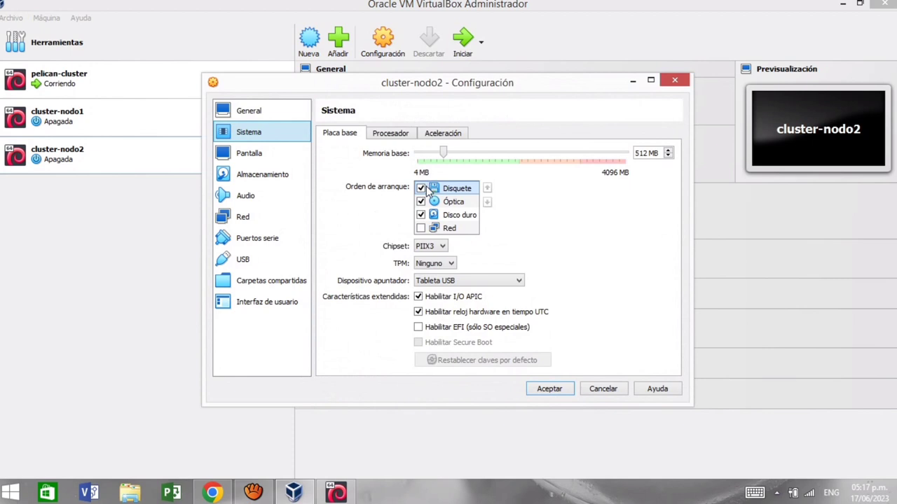
click(420, 188)
click(420, 202)
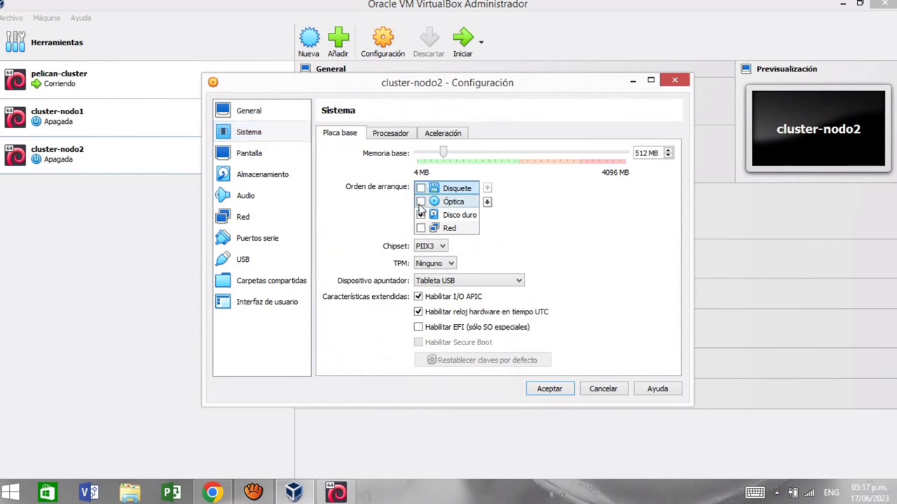
click(420, 215)
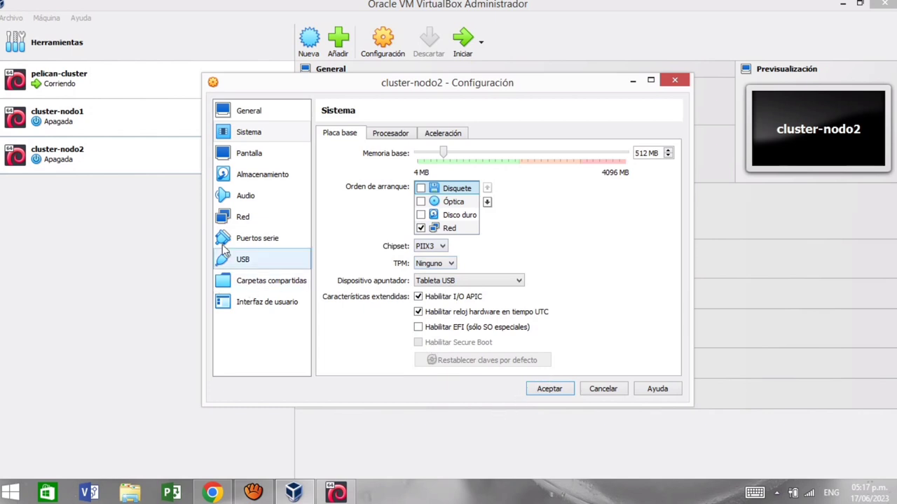
Step: Attach cluster-nodo2's adapter to Red interna with PCnet-FAST III hardware, and save the settings
click(242, 217)
click(469, 171)
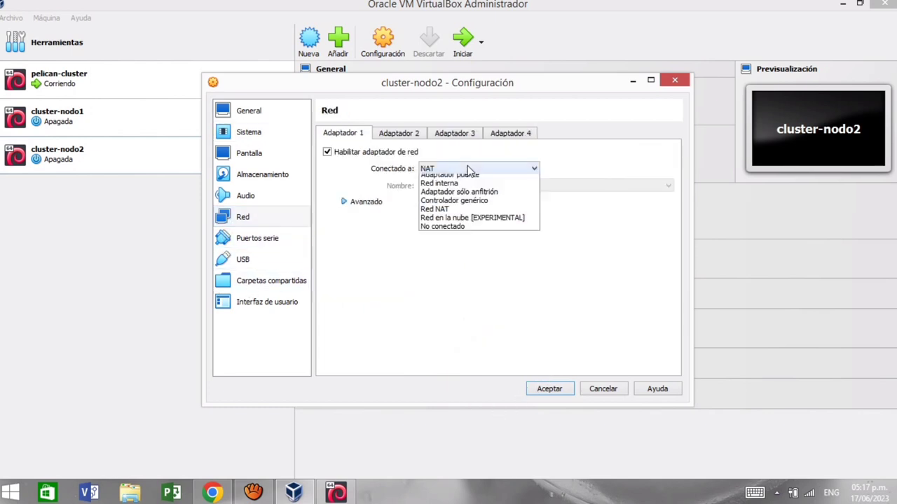
click(444, 196)
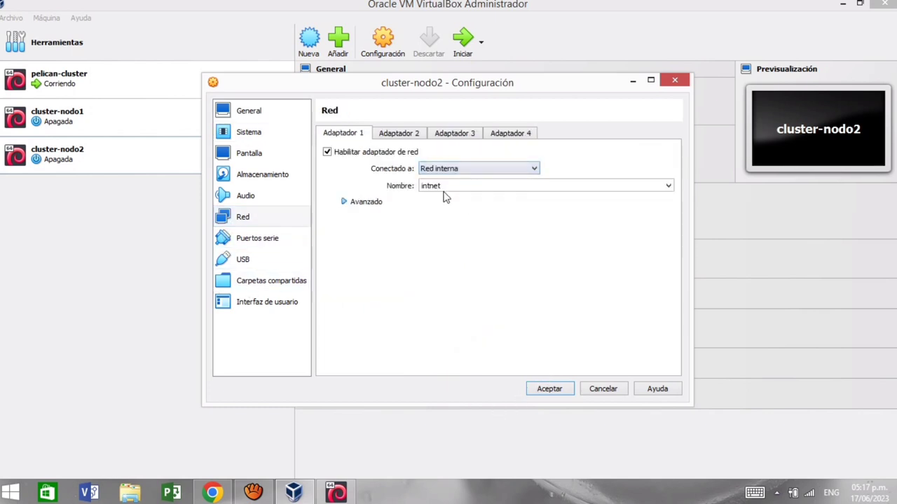
click(366, 202)
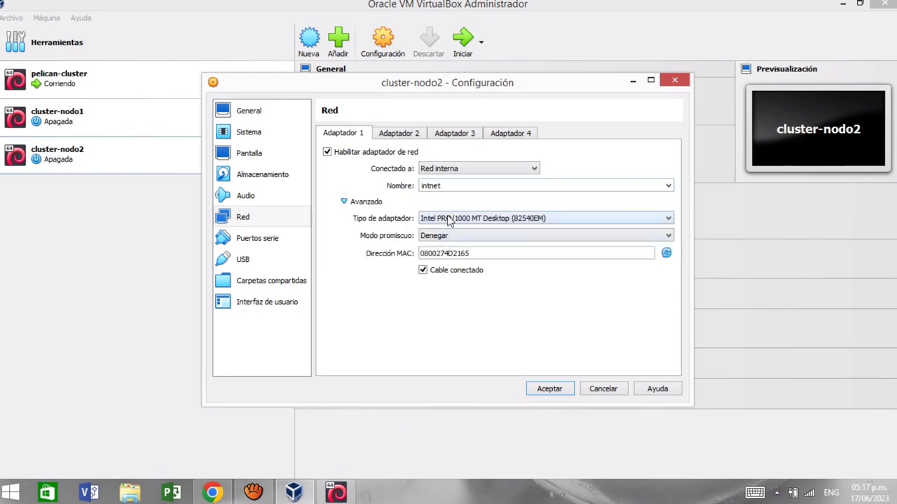
click(449, 220)
click(460, 239)
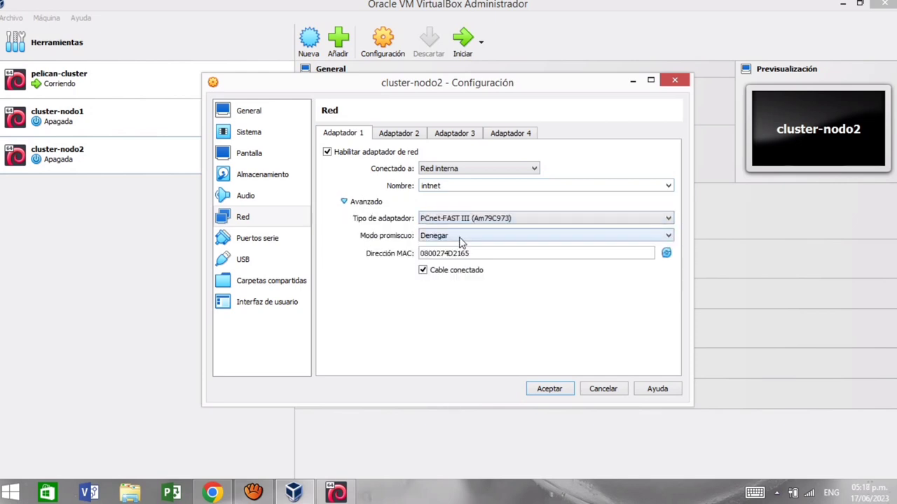
click(549, 394)
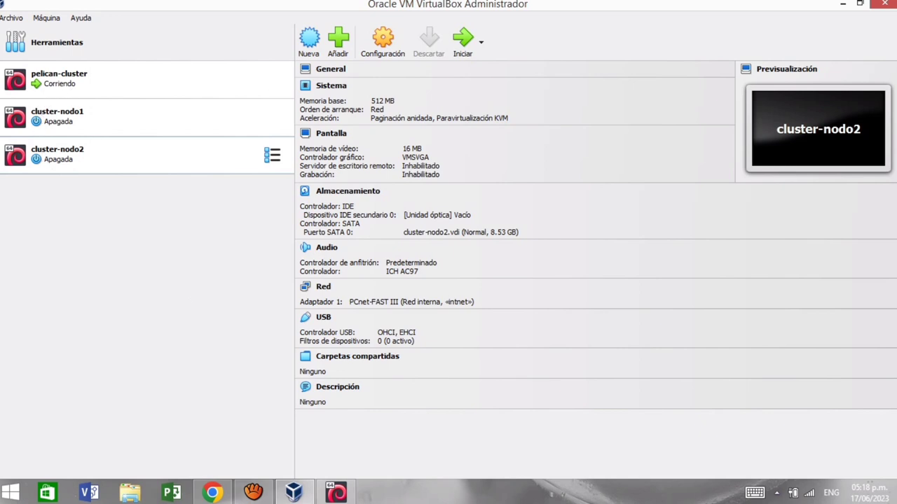
Step: In the pelican-cluster VM, confirm Yes to start Pelican HPC netboot services and to restart Pelican HPC
click(349, 495)
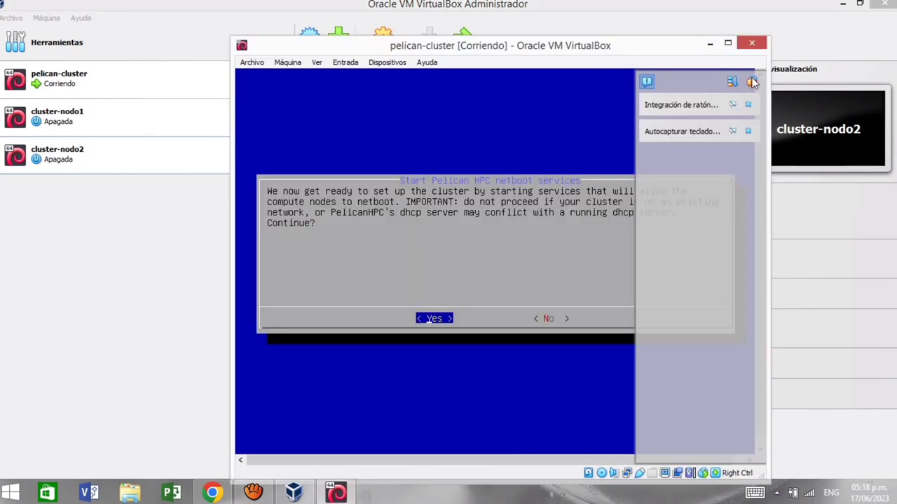
click(752, 82)
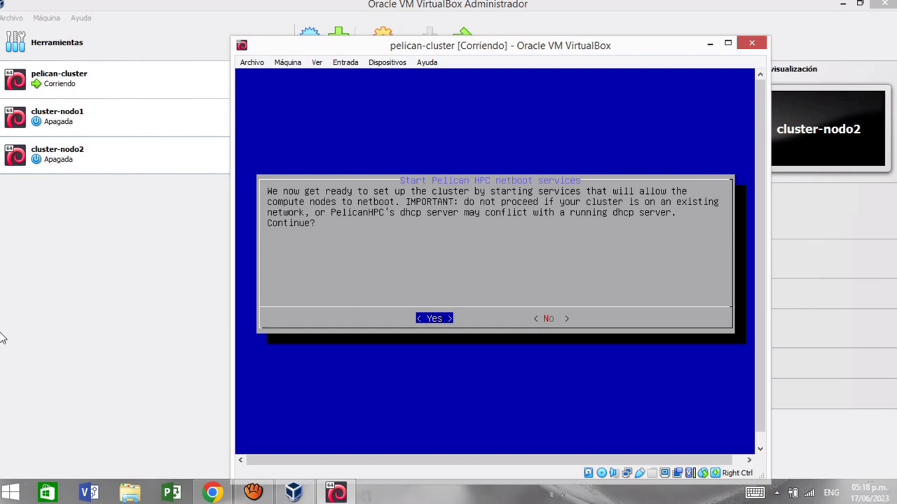
key(Return)
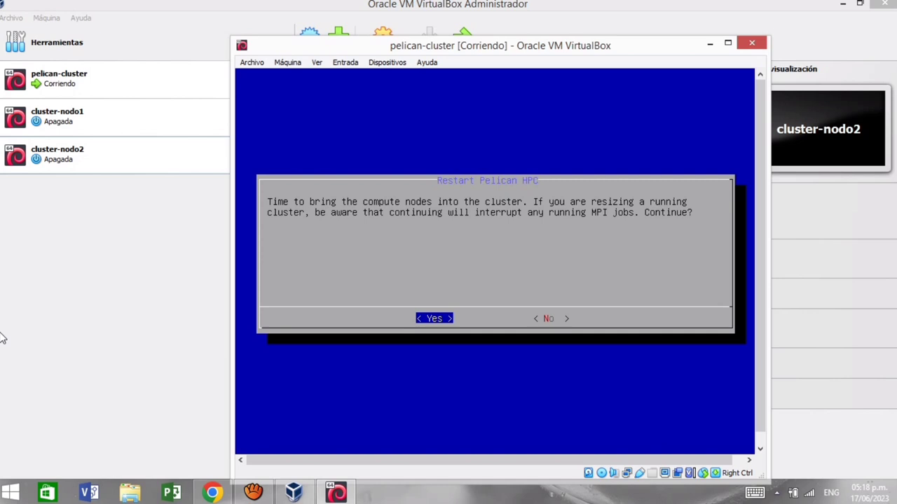
key(Return)
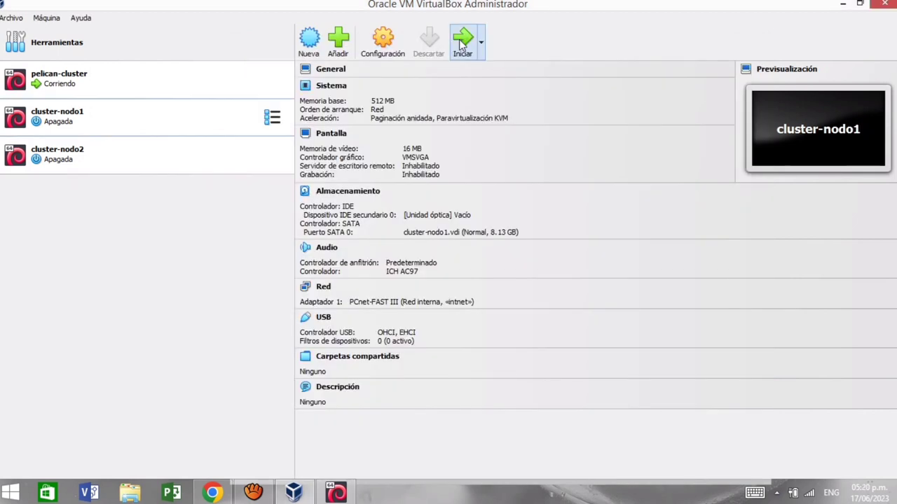
Step: Start the cluster-nodo1 and cluster-nodo2 VMs
click(462, 38)
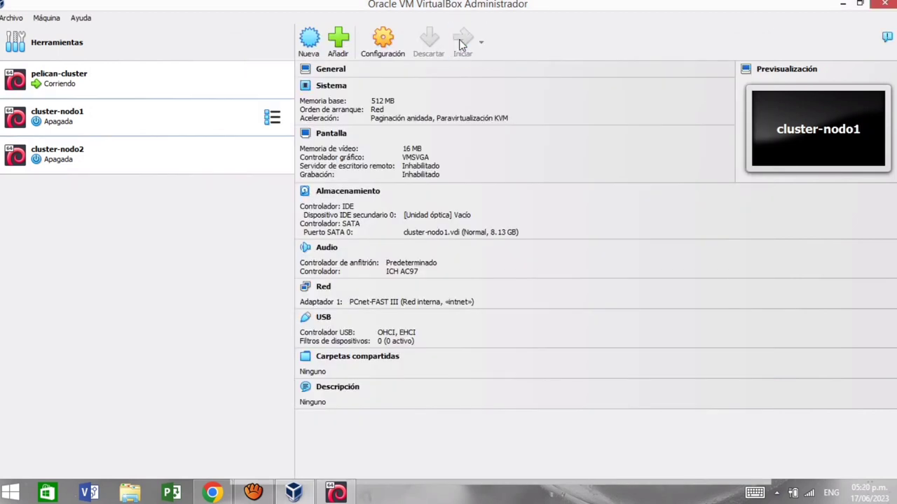
click(119, 168)
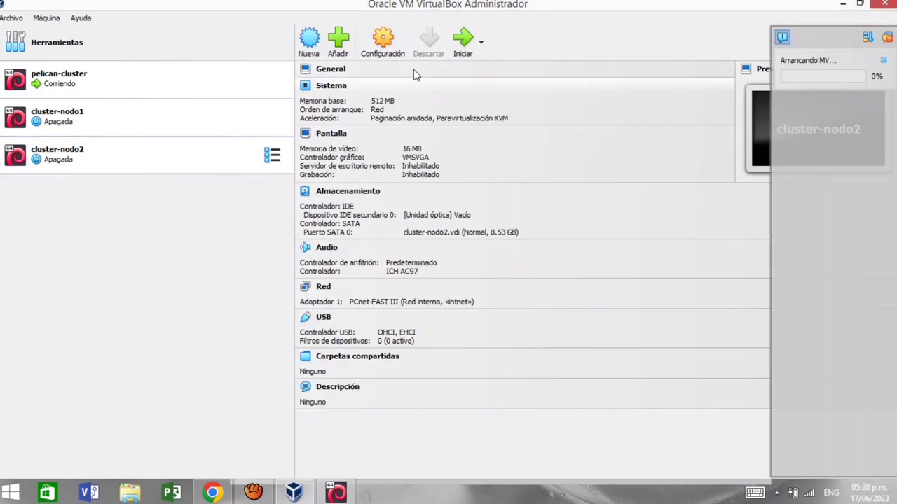
click(457, 53)
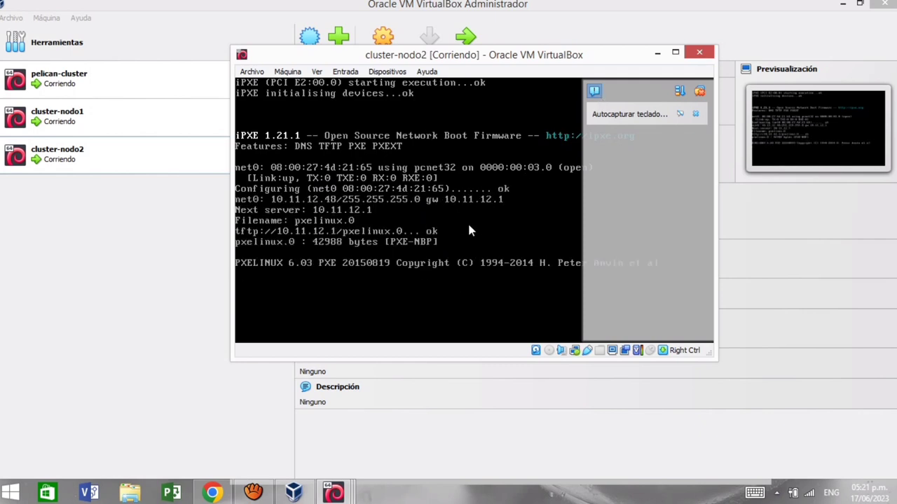
Step: Watch both nodes PXE-boot from 10.11.12.1; cluster-nodo1 gets 10.11.12.99 and reaches PXELINUX 6.03
click(699, 90)
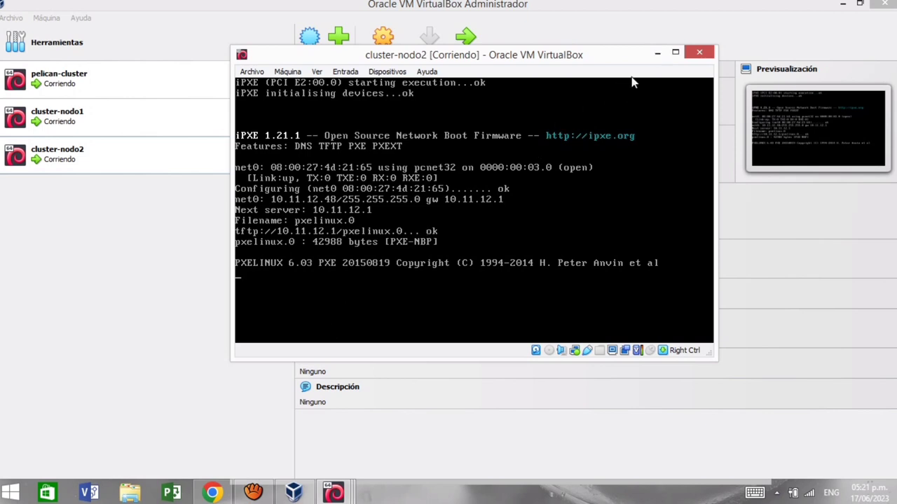
click(657, 53)
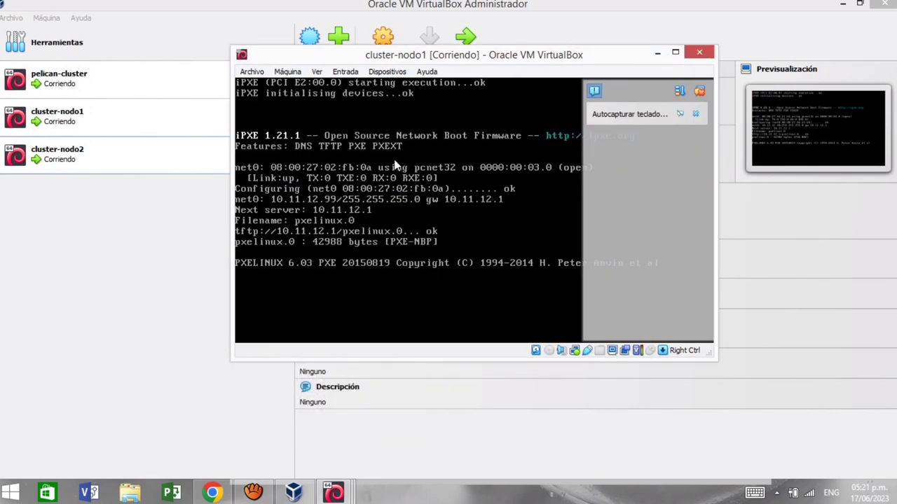
click(700, 92)
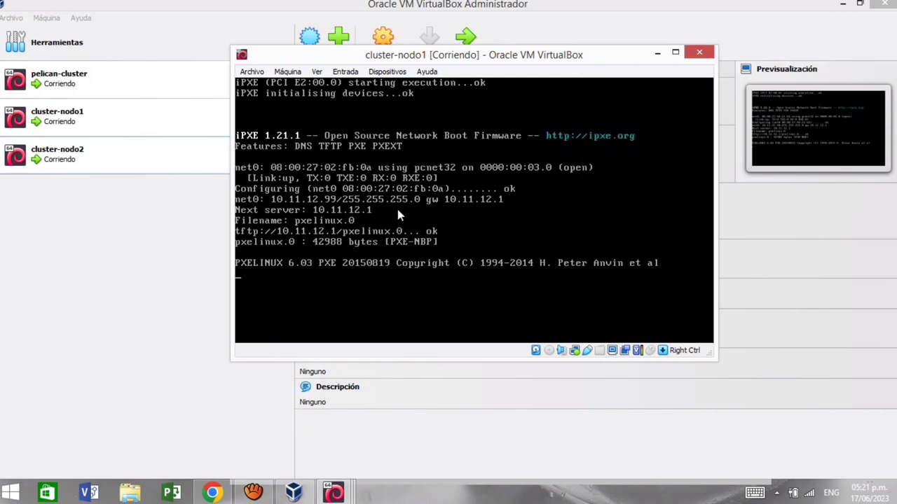